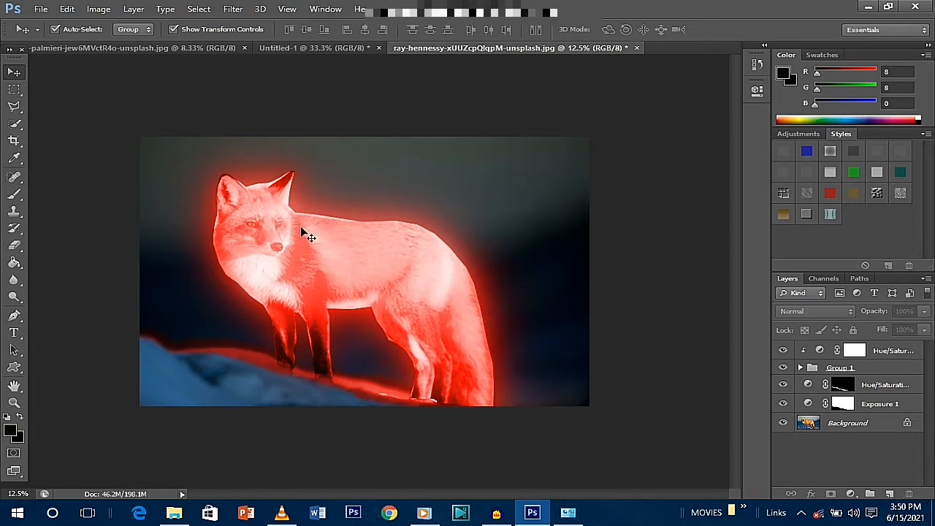
View the glowing horse edit, the original girl-and-horse photo and the glowing fox edit in the open documents.
{"action": "left_click", "coordinate": [327, 50]}
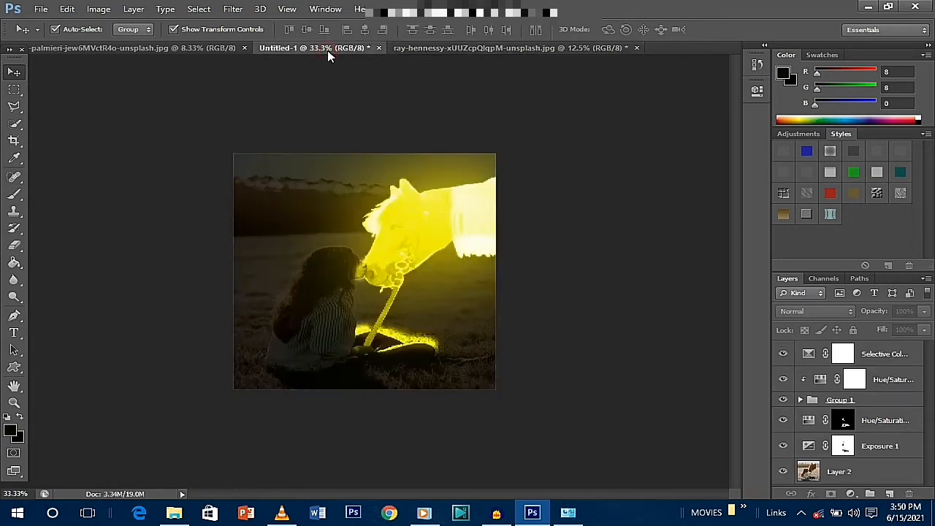
{"action": "left_click", "coordinate": [125, 47]}
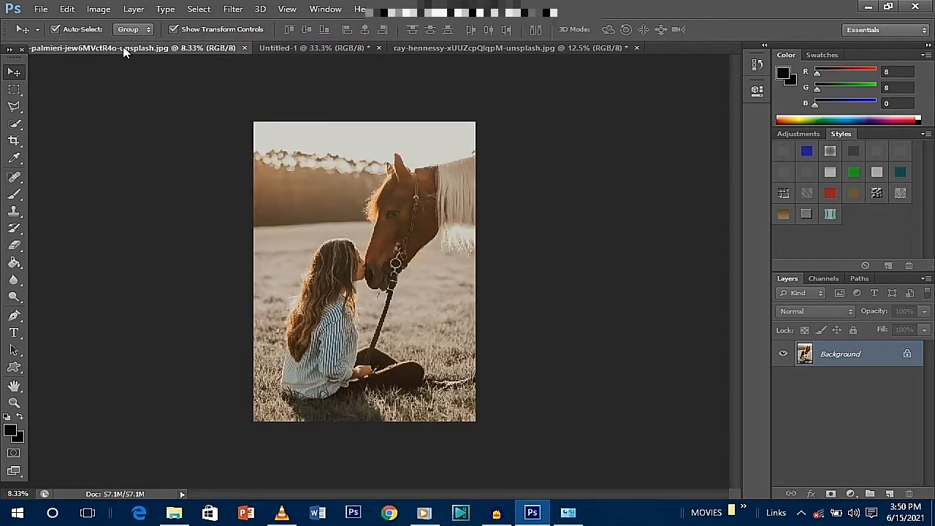
{"action": "left_click", "coordinate": [263, 50]}
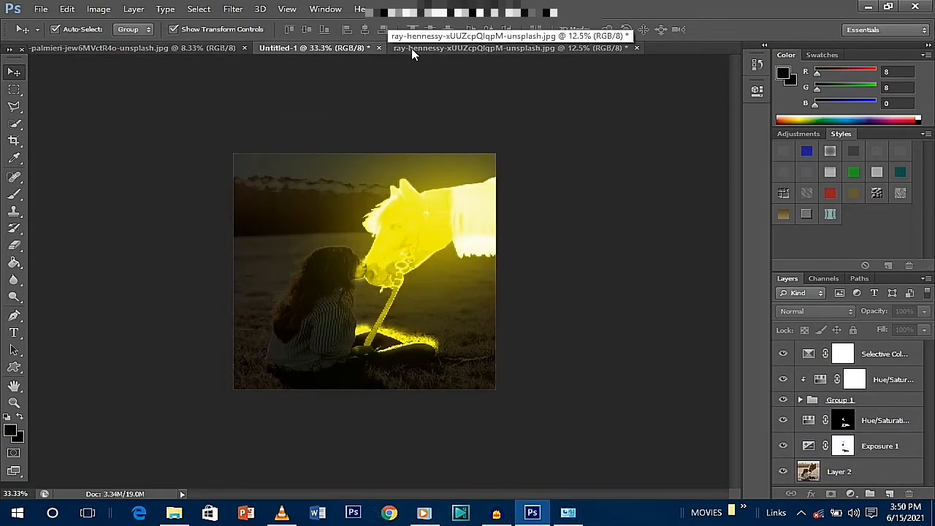
{"action": "left_click", "coordinate": [411, 48]}
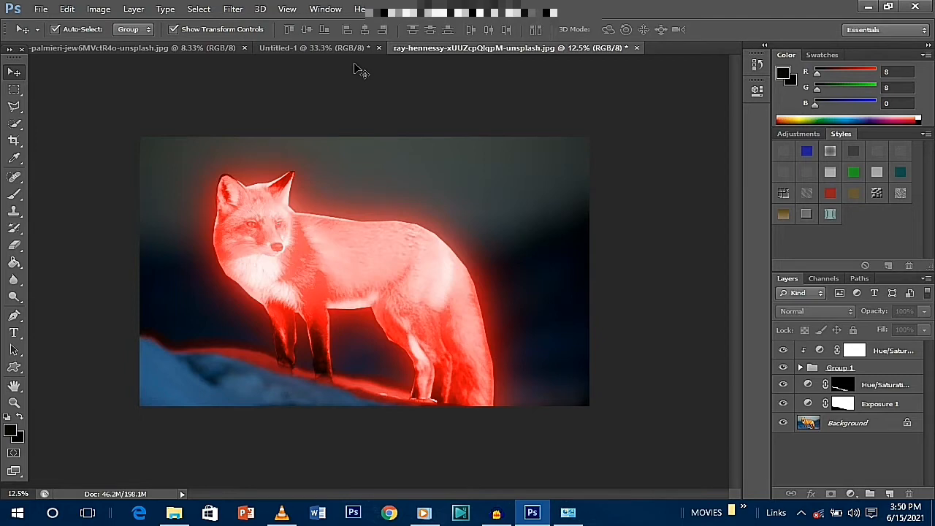
Try to open the original fox photo from the MUM folder while its edited version is still open.
{"action": "left_click", "coordinate": [41, 10]}
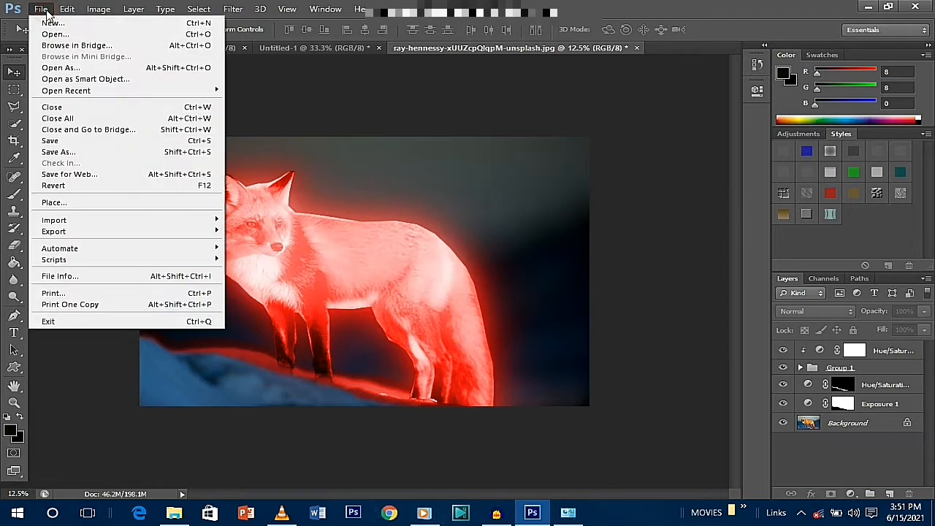
{"action": "left_click", "coordinate": [73, 34]}
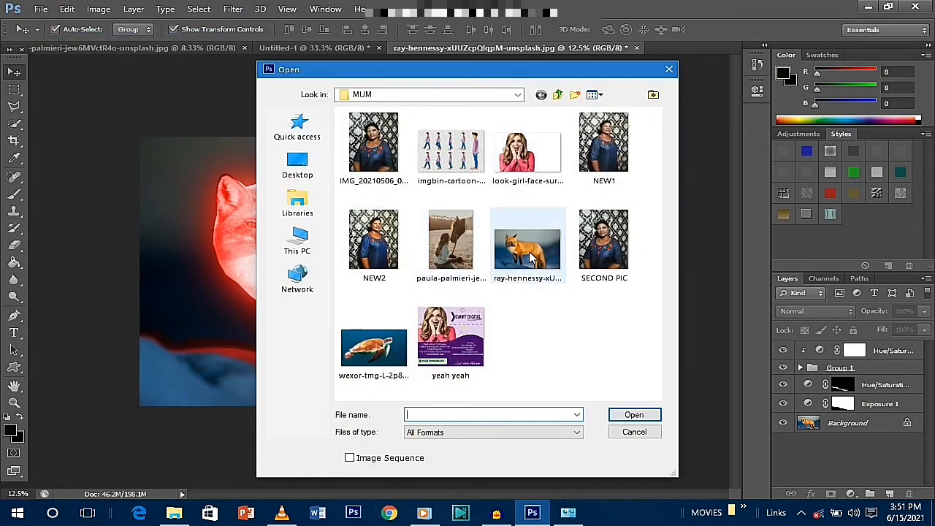
{"action": "left_click", "coordinate": [532, 257]}
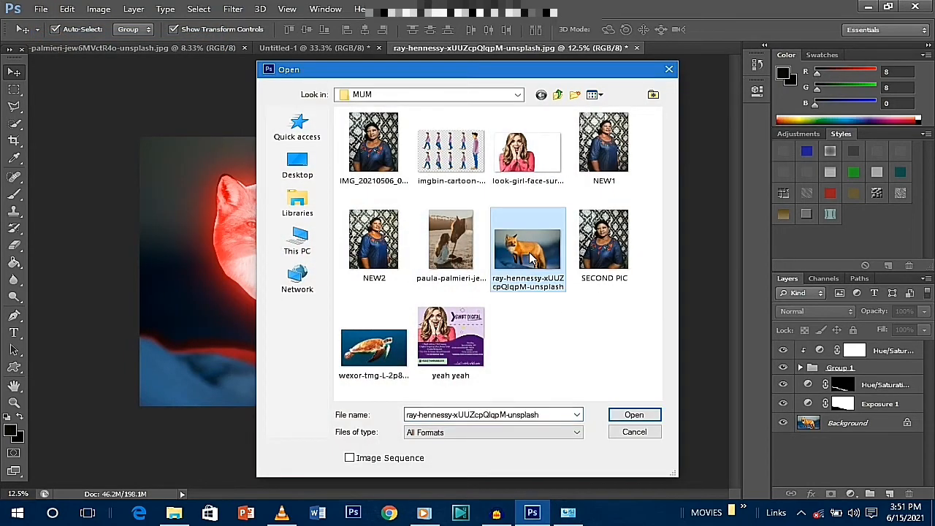
{"action": "left_click", "coordinate": [632, 415]}
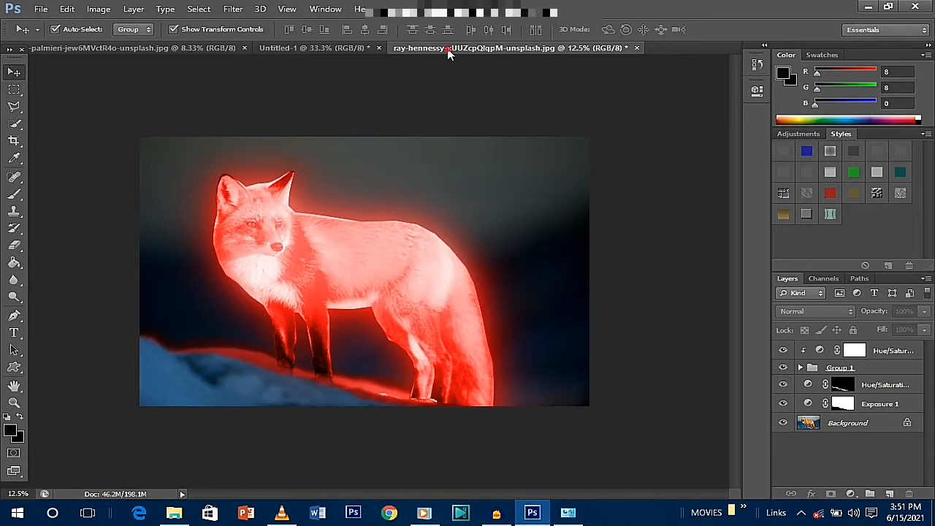
Check the open documents once more, comparing the horse photo, its glow edit and the edited fox image.
{"action": "left_click", "coordinate": [264, 50]}
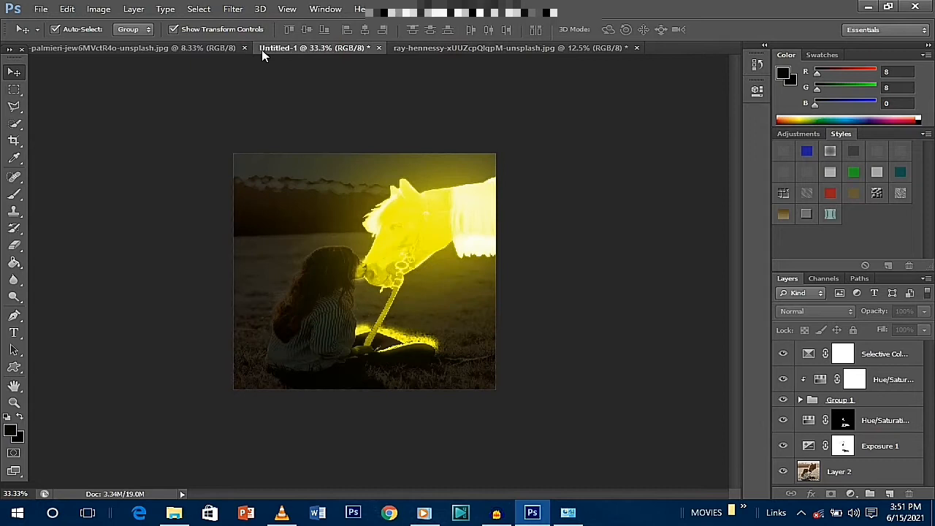
{"action": "left_click", "coordinate": [212, 49]}
{"action": "left_click", "coordinate": [321, 47]}
{"action": "left_click", "coordinate": [465, 48]}
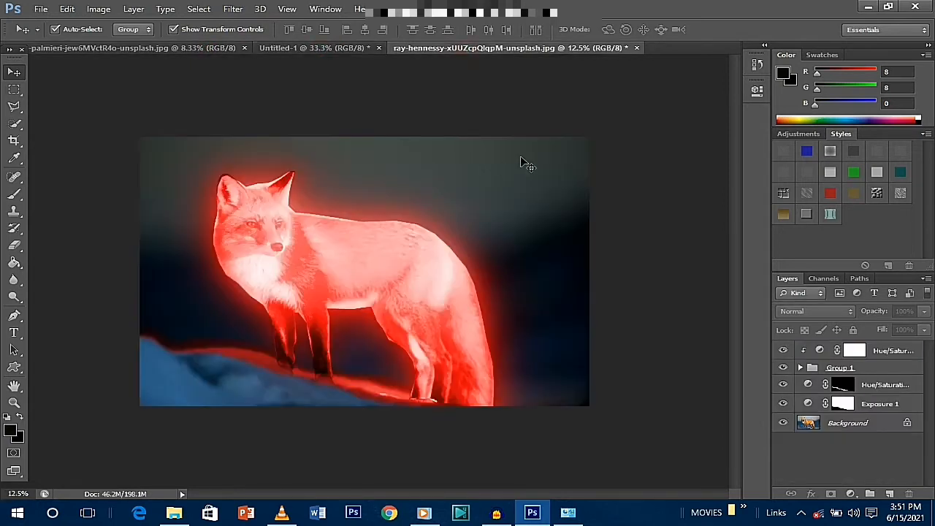
{"action": "left_click", "coordinate": [528, 111]}
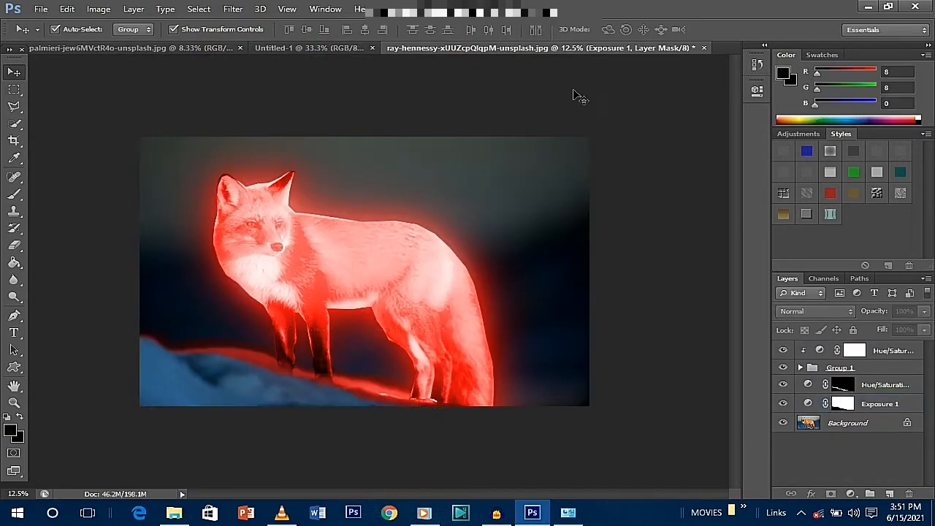
Close the edited fox document without saving and open the original fox photo from the MUM folder.
{"action": "left_click", "coordinate": [636, 49]}
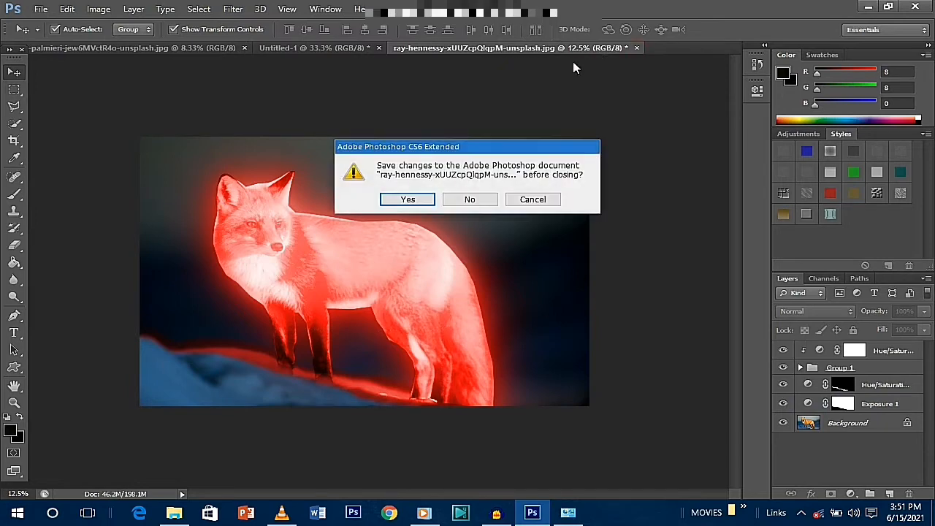
{"action": "left_click", "coordinate": [476, 198]}
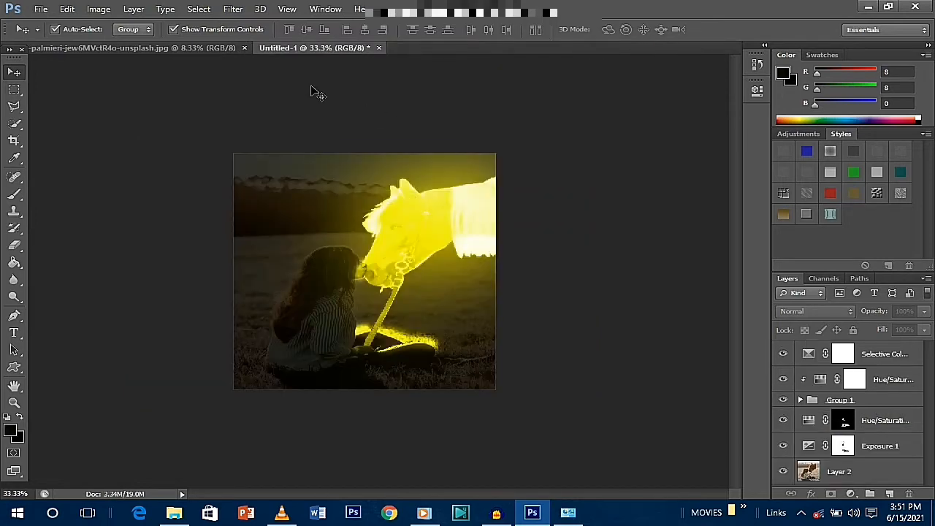
{"action": "key", "text": "ctrl+o"}
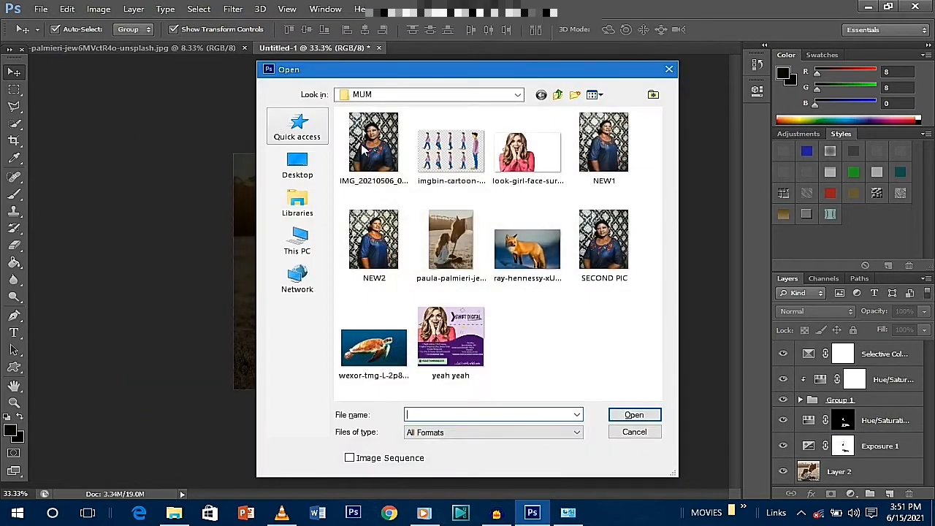
{"action": "left_click", "coordinate": [511, 246]}
{"action": "left_click", "coordinate": [653, 415]}
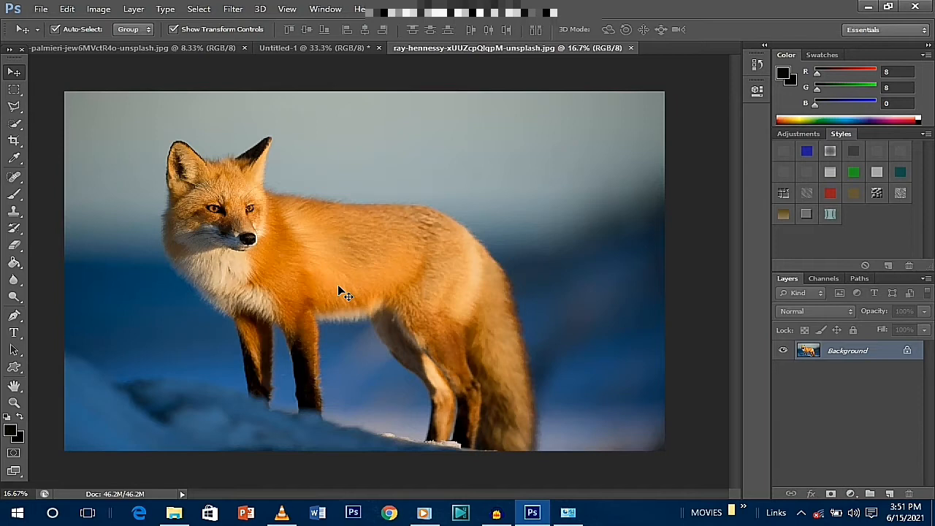
Trace the fox's outline with a closed Pen tool path and convert it to a new anti-aliased selection with 0 px feather.
{"action": "left_click", "coordinate": [14, 316]}
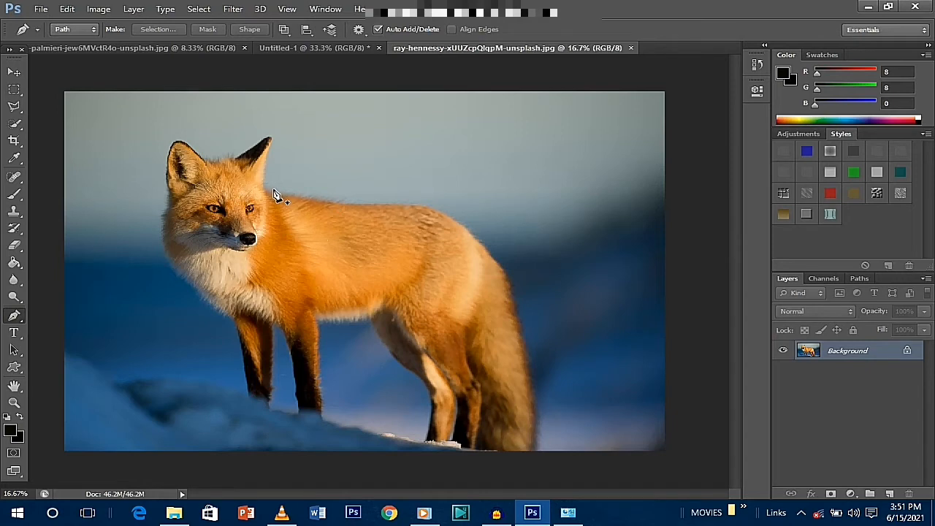
{"action": "mouse_move", "coordinate": [273, 192]}
{"action": "left_mouse_down"}
{"action": "mouse_move", "coordinate": [433, 207]}
{"action": "mouse_move", "coordinate": [508, 268]}
{"action": "mouse_move", "coordinate": [542, 416]}
{"action": "mouse_move", "coordinate": [535, 457]}
{"action": "mouse_move", "coordinate": [446, 444]}
{"action": "mouse_move", "coordinate": [431, 433]}
{"action": "mouse_move", "coordinate": [429, 398]}
{"action": "mouse_move", "coordinate": [409, 372]}
{"action": "mouse_move", "coordinate": [382, 342]}
{"action": "mouse_move", "coordinate": [343, 329]}
{"action": "mouse_move", "coordinate": [322, 342]}
{"action": "mouse_move", "coordinate": [325, 412]}
{"action": "mouse_move", "coordinate": [305, 418]}
{"action": "mouse_move", "coordinate": [278, 325]}
{"action": "mouse_move", "coordinate": [270, 413]}
{"action": "mouse_move", "coordinate": [248, 398]}
{"action": "mouse_move", "coordinate": [241, 349]}
{"action": "mouse_move", "coordinate": [183, 281]}
{"action": "mouse_move", "coordinate": [166, 222]}
{"action": "mouse_move", "coordinate": [169, 164]}
{"action": "mouse_move", "coordinate": [186, 143]}
{"action": "mouse_move", "coordinate": [217, 166]}
{"action": "mouse_move", "coordinate": [252, 149]}
{"action": "mouse_move", "coordinate": [270, 162]}
{"action": "mouse_move", "coordinate": [285, 205]}
{"action": "left_mouse_up"}
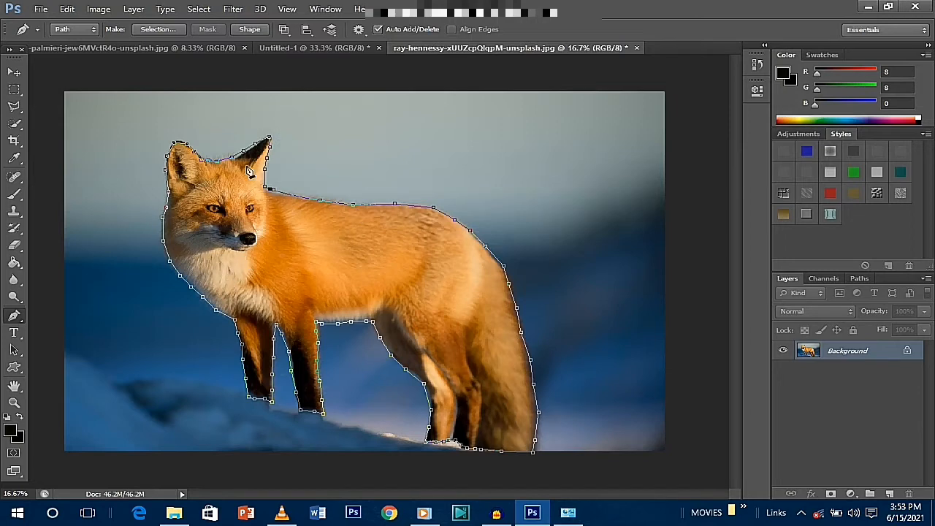
{"action": "right_click", "coordinate": [301, 246]}
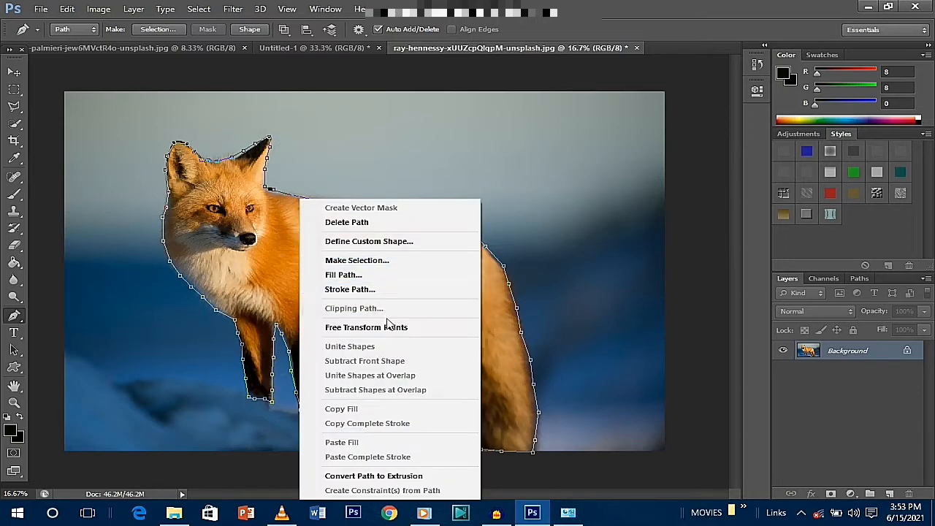
{"action": "left_click", "coordinate": [371, 263]}
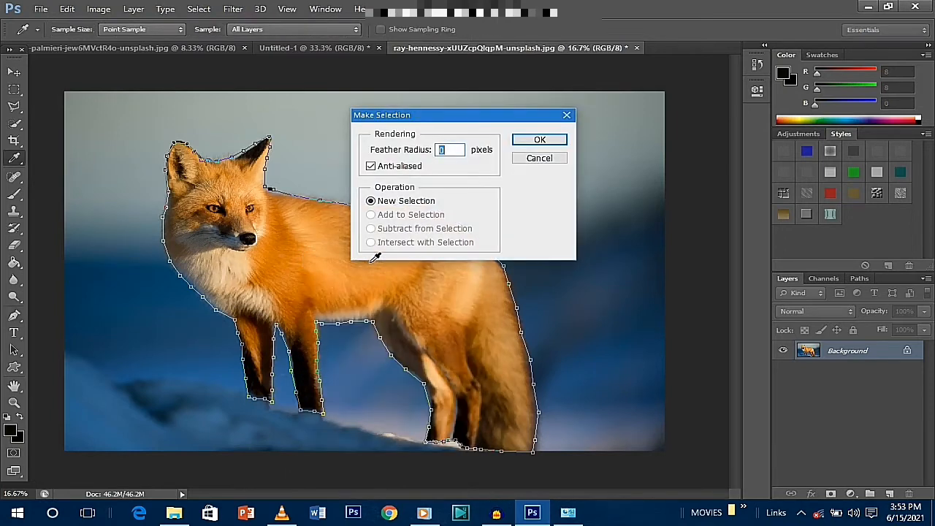
{"action": "left_click", "coordinate": [521, 143]}
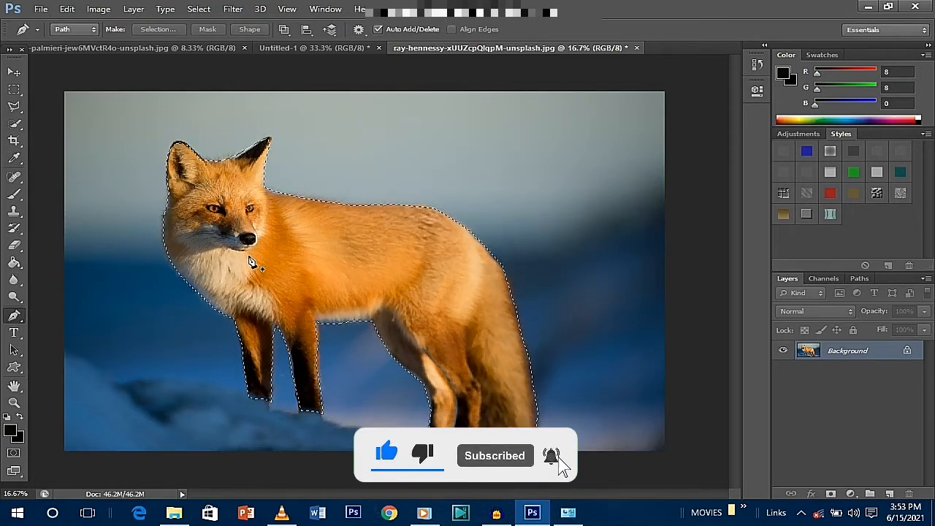
Try moving the selected fox slightly away from the background, and undo the move.
{"action": "left_click", "coordinate": [13, 74]}
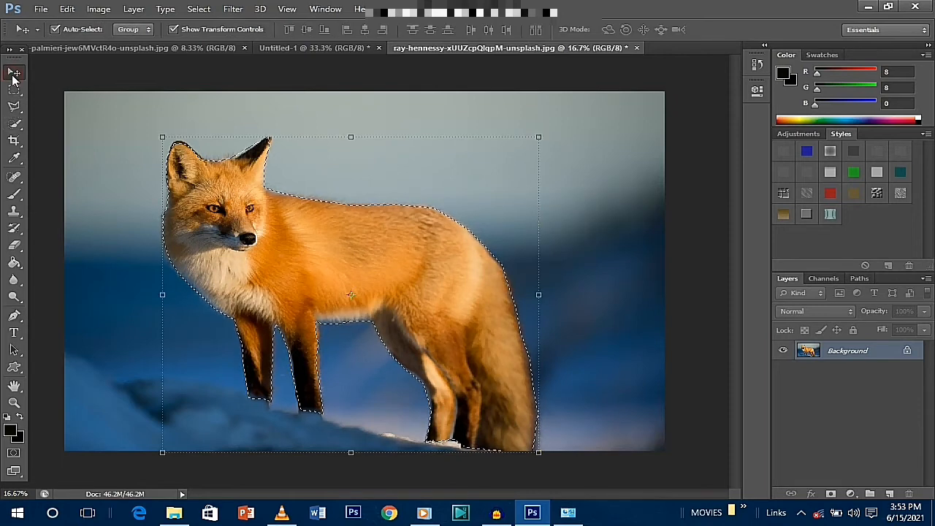
{"action": "left_click_drag", "start_coordinate": [303, 232], "coordinate": [312, 209]}
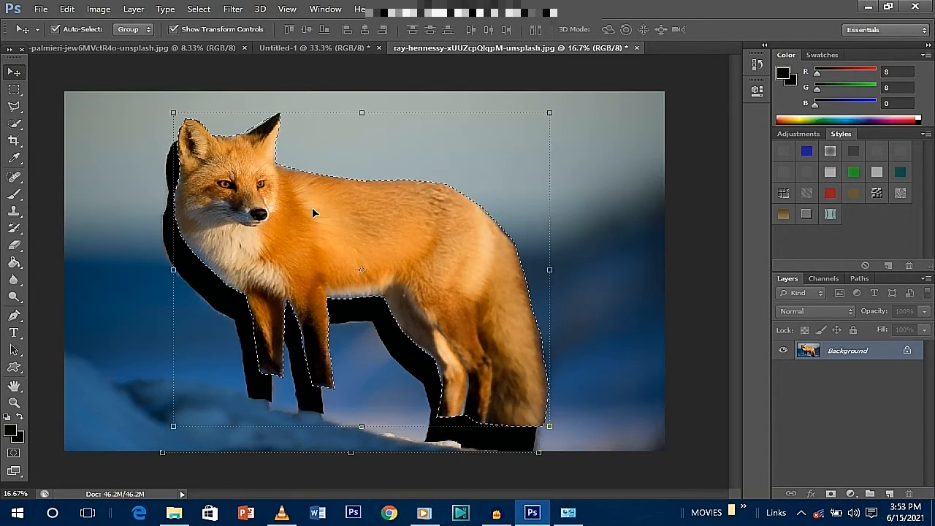
{"action": "key", "text": "ctrl+z"}
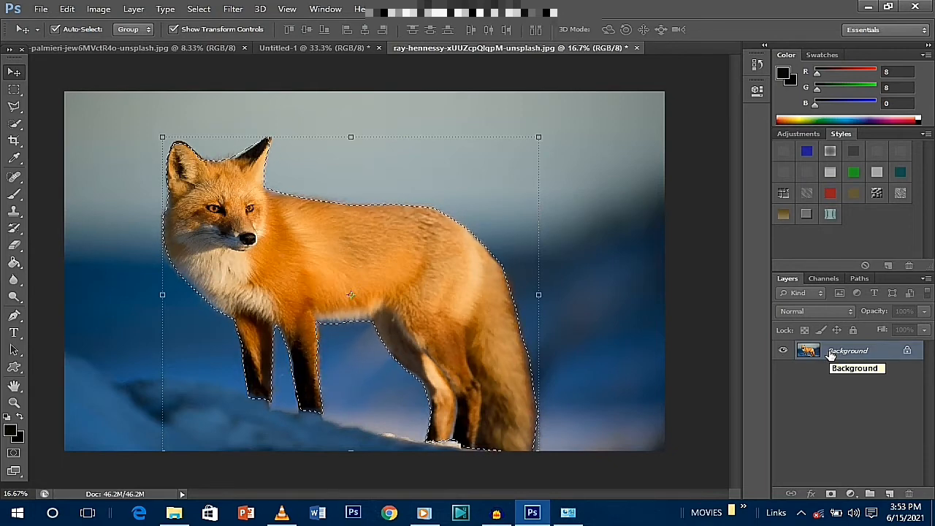
Copy the selected fox to its own layer and put that layer in a group.
{"action": "key", "text": "ctrl+j"}
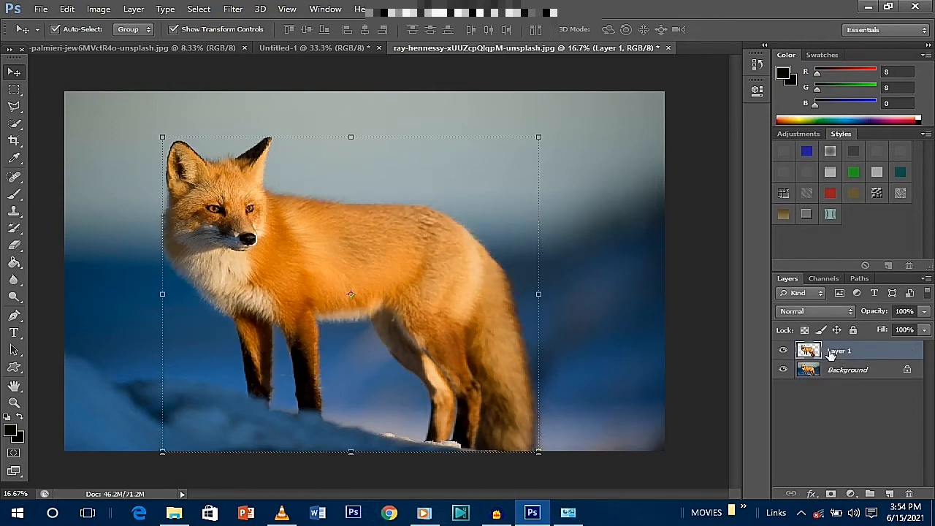
{"action": "left_click", "coordinate": [784, 352]}
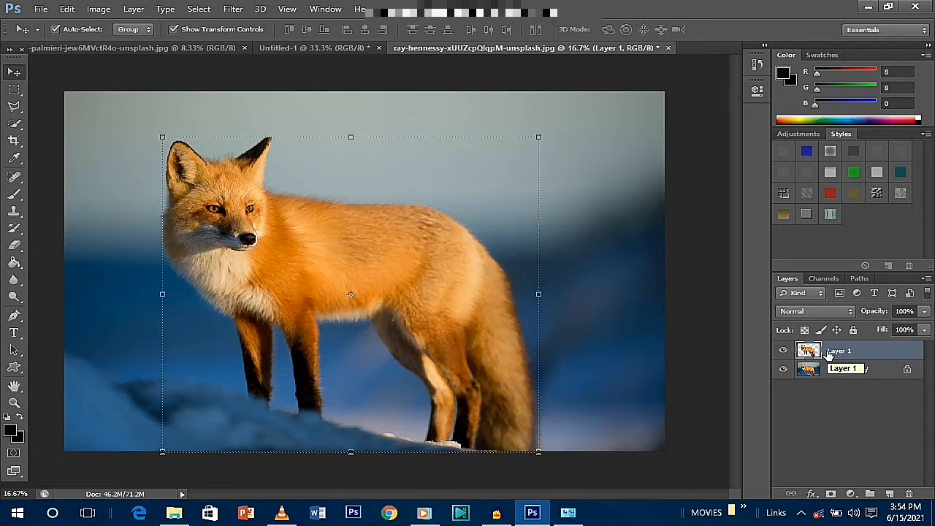
{"action": "key", "text": "ctrl+g"}
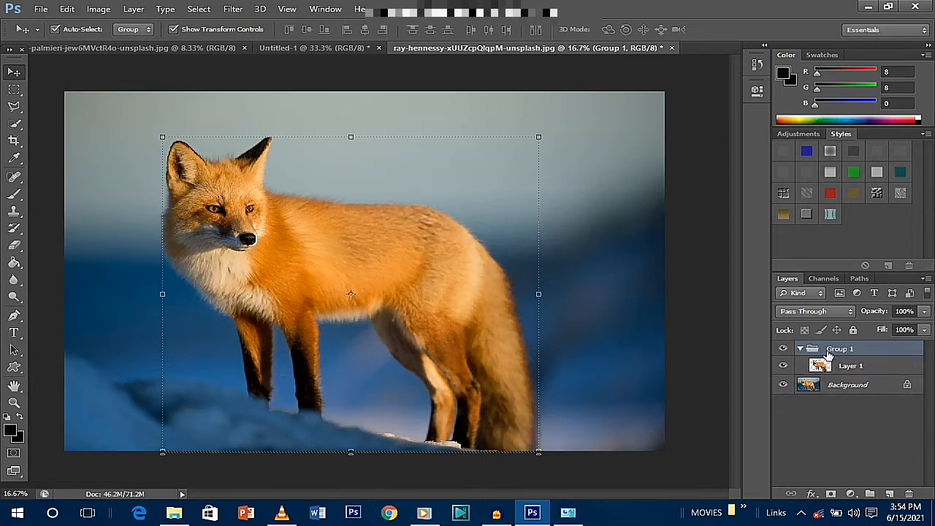
{"action": "left_click", "coordinate": [800, 350]}
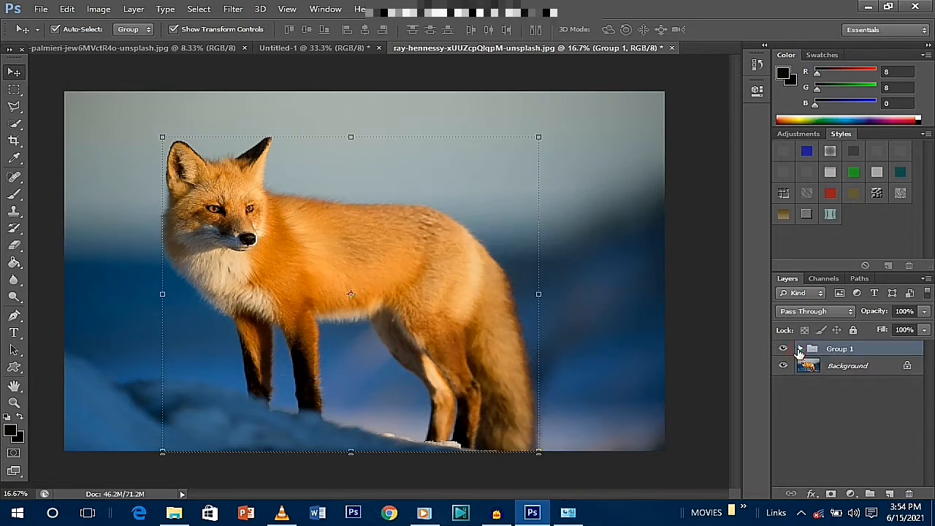
{"action": "left_click", "coordinate": [799, 350]}
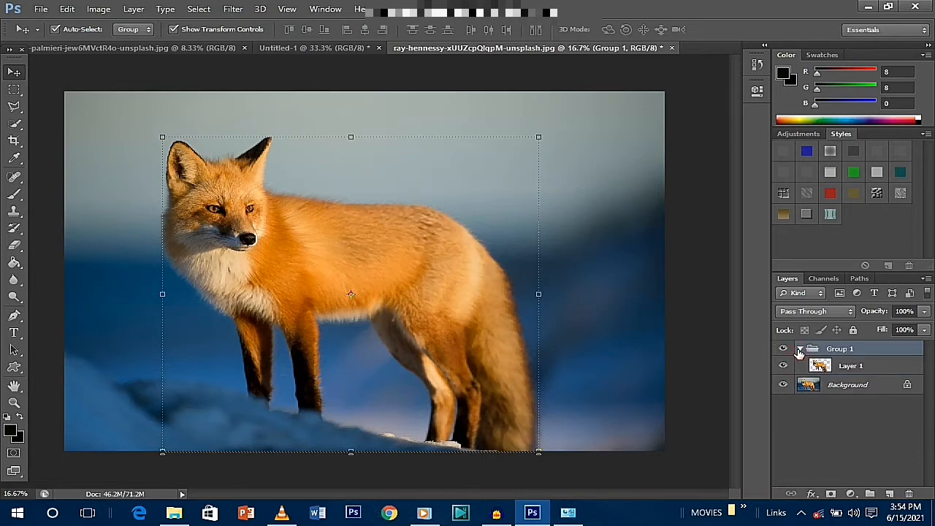
Duplicate the fox layer inside the group and apply a Gaussian Blur with a 5-pixel radius to the copy.
{"action": "left_click", "coordinate": [840, 369]}
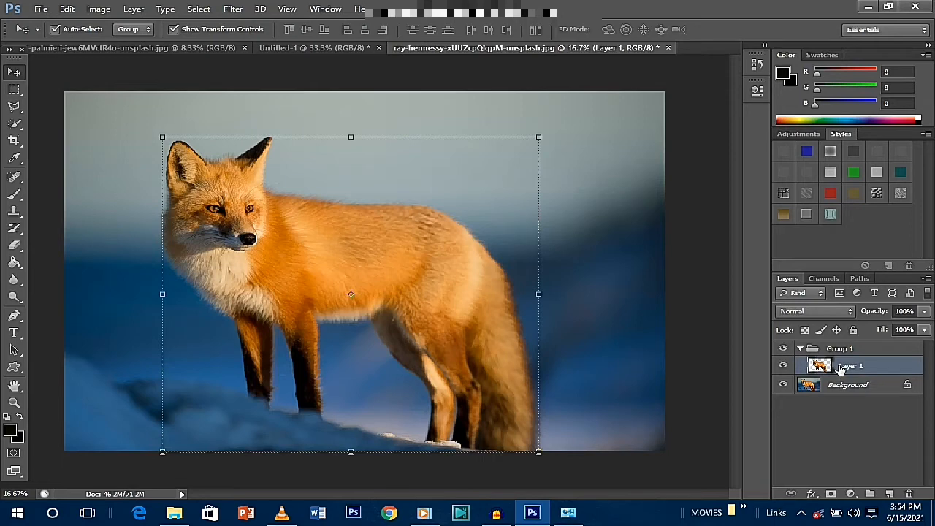
{"action": "key", "text": "ctrl+j"}
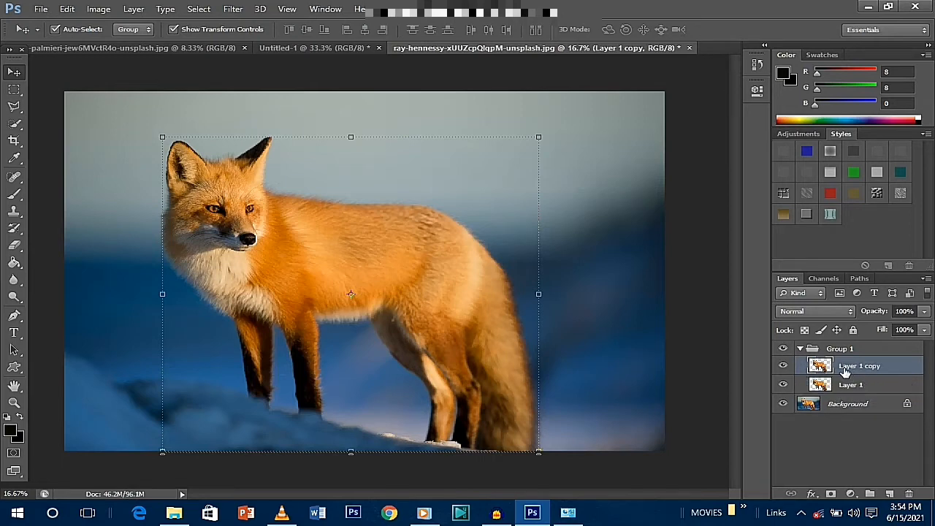
{"action": "left_click", "coordinate": [235, 9]}
{"action": "mouse_move", "coordinate": [270, 131]}
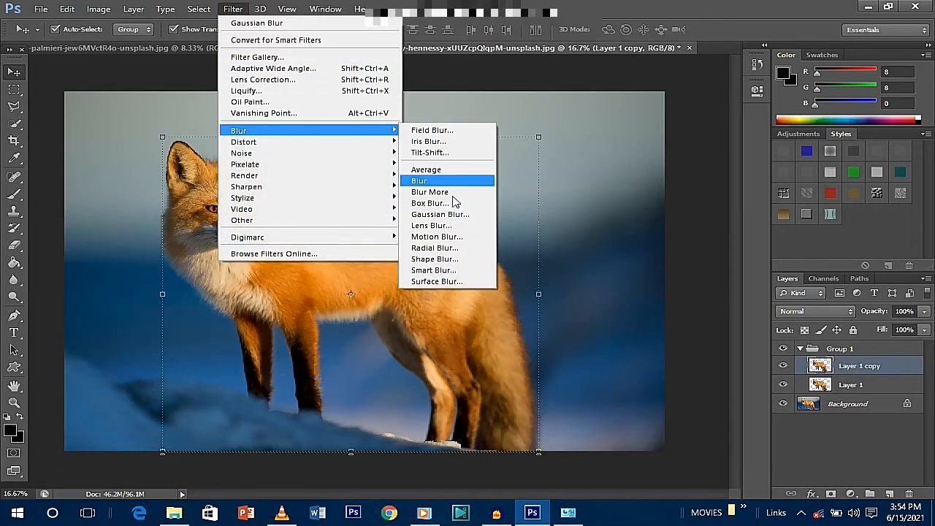
{"action": "left_click", "coordinate": [441, 214]}
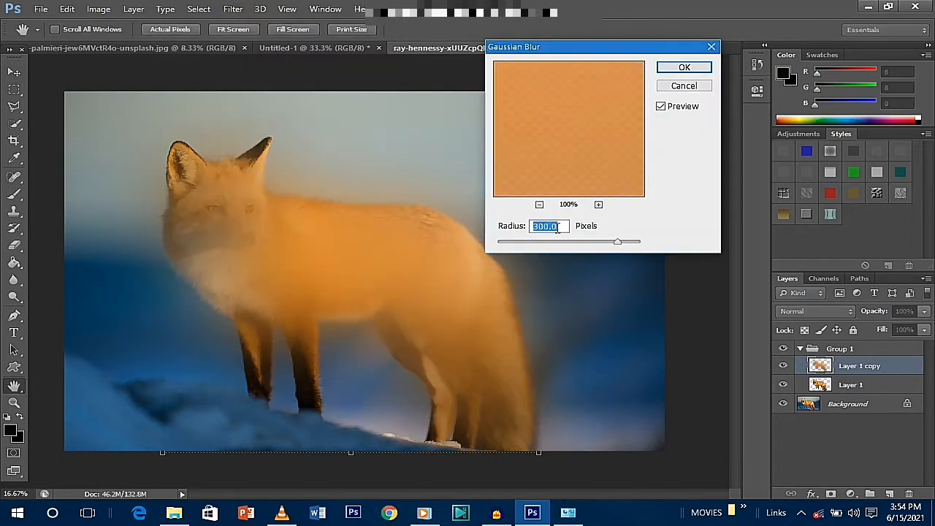
{"action": "key", "text": "BackSpace"}
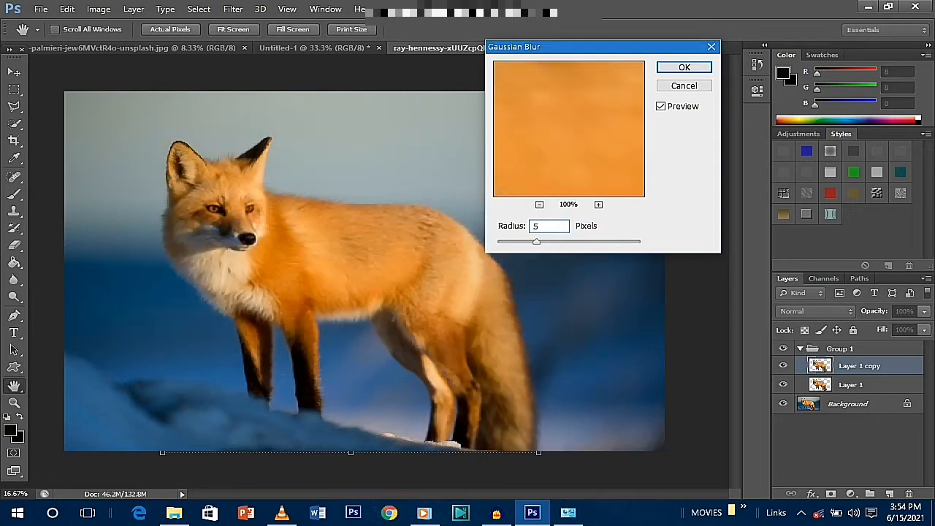
{"action": "key", "text": "Return"}
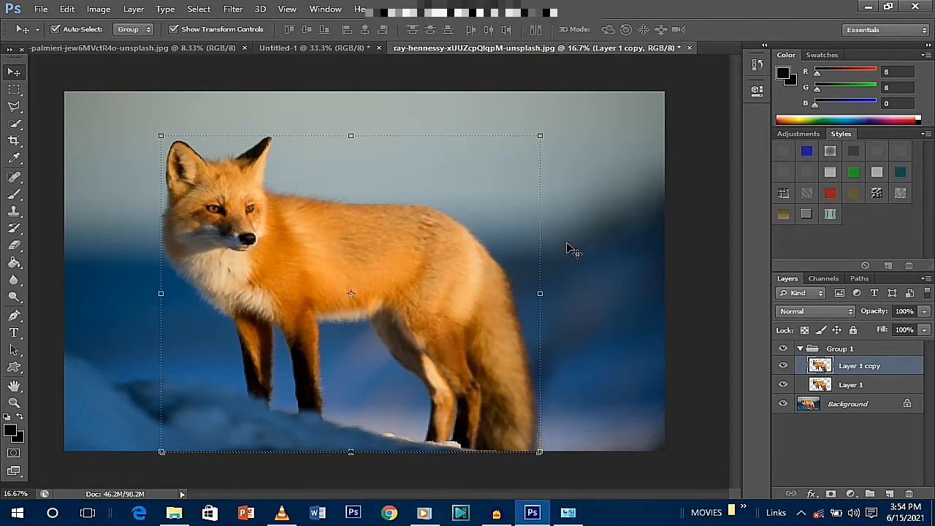
{"action": "left_click", "coordinate": [782, 367]}
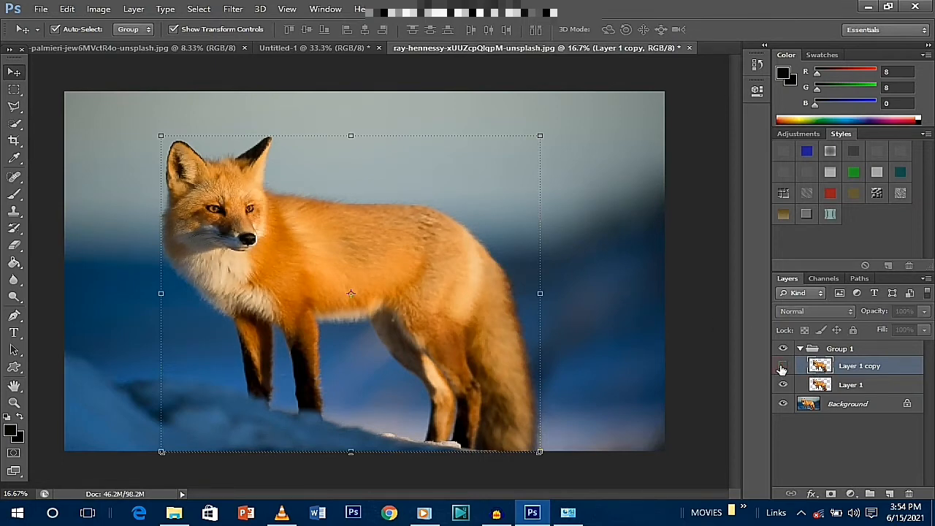
Set the blend mode of the blurred fox copy to Screen and toggle the layer's visibility to compare the effect.
{"action": "left_click", "coordinate": [782, 367]}
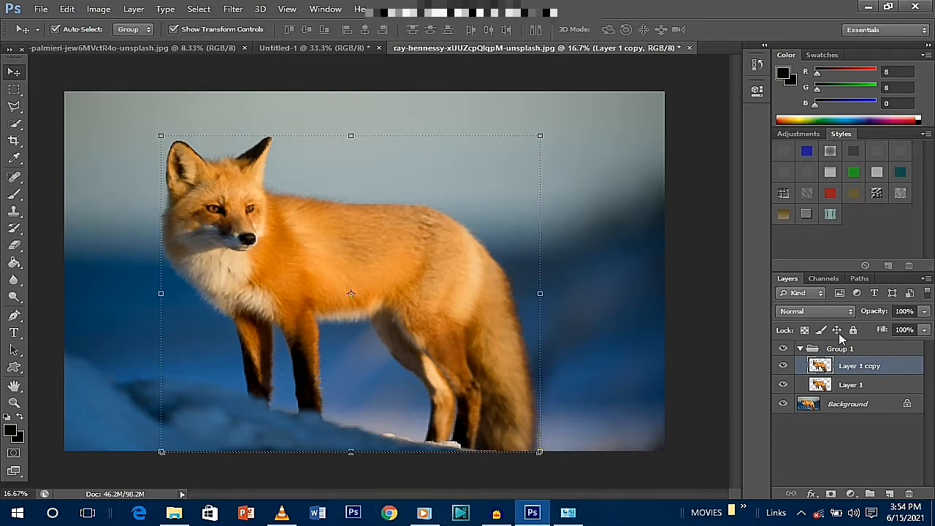
{"action": "left_click", "coordinate": [818, 295]}
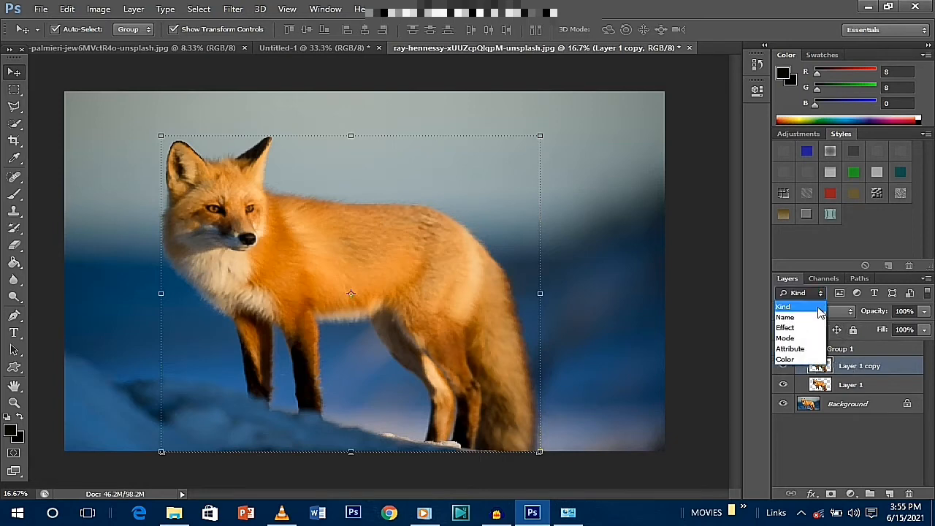
{"action": "left_click", "coordinate": [847, 321]}
{"action": "left_click", "coordinate": [841, 311]}
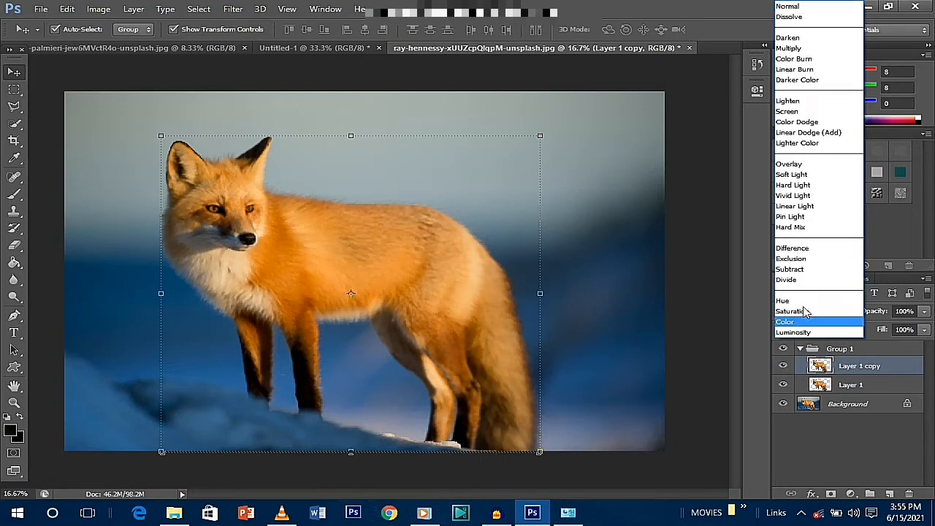
{"action": "left_click", "coordinate": [796, 112]}
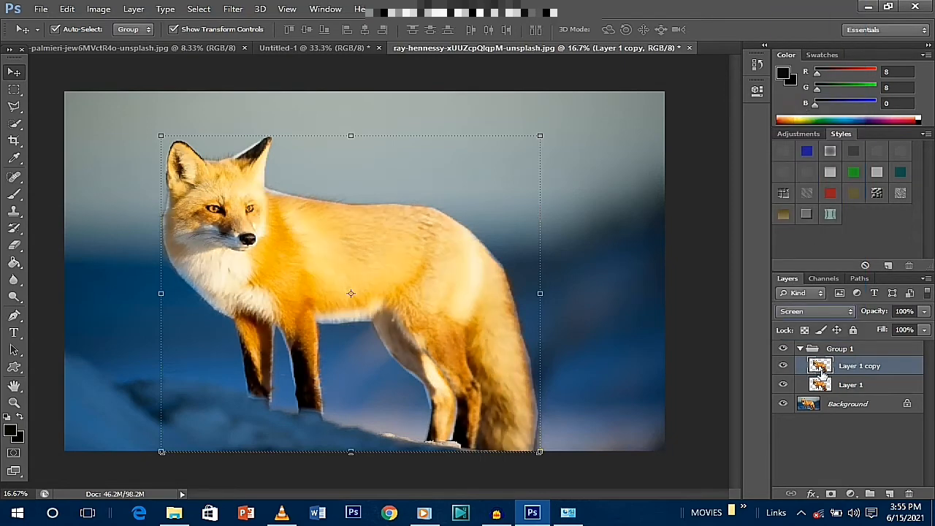
{"action": "left_click", "coordinate": [783, 366]}
{"action": "left_click", "coordinate": [783, 366]}
Duplicate the Screen-blended fox layer and apply a Gaussian Blur with a 150-pixel radius to the duplicate.
{"action": "key", "text": "ctrl+j"}
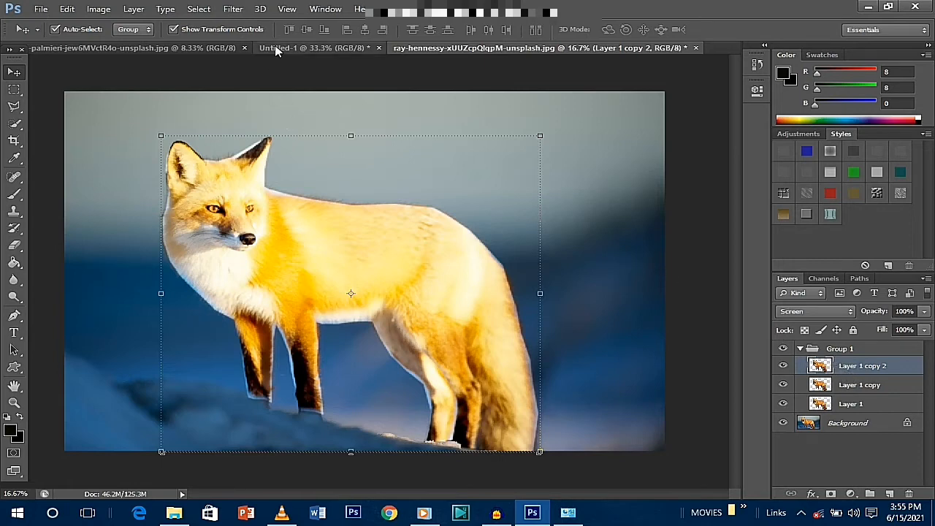
{"action": "left_click", "coordinate": [235, 10]}
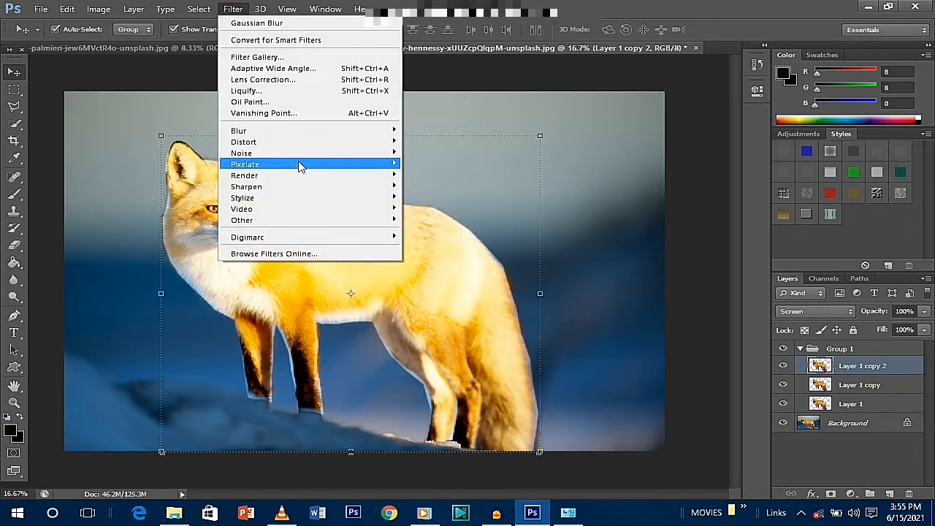
{"action": "mouse_move", "coordinate": [296, 139]}
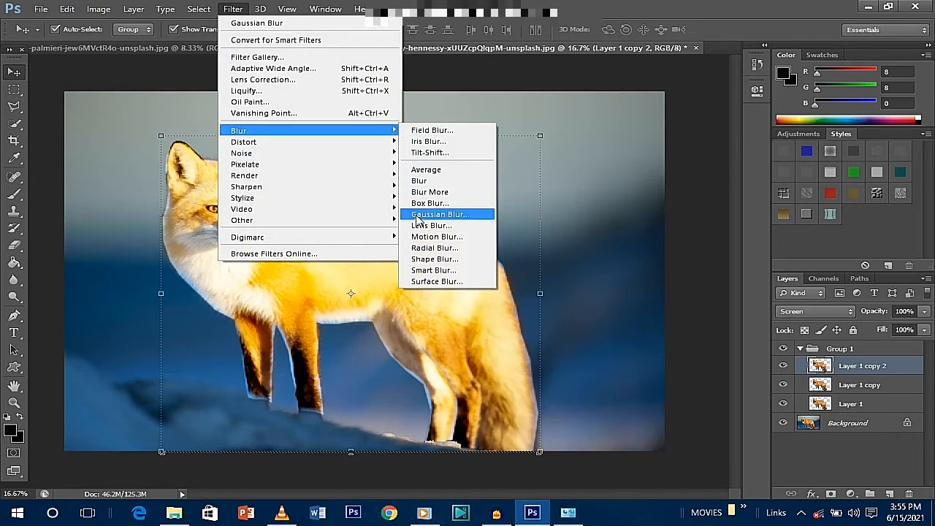
{"action": "left_click", "coordinate": [431, 214]}
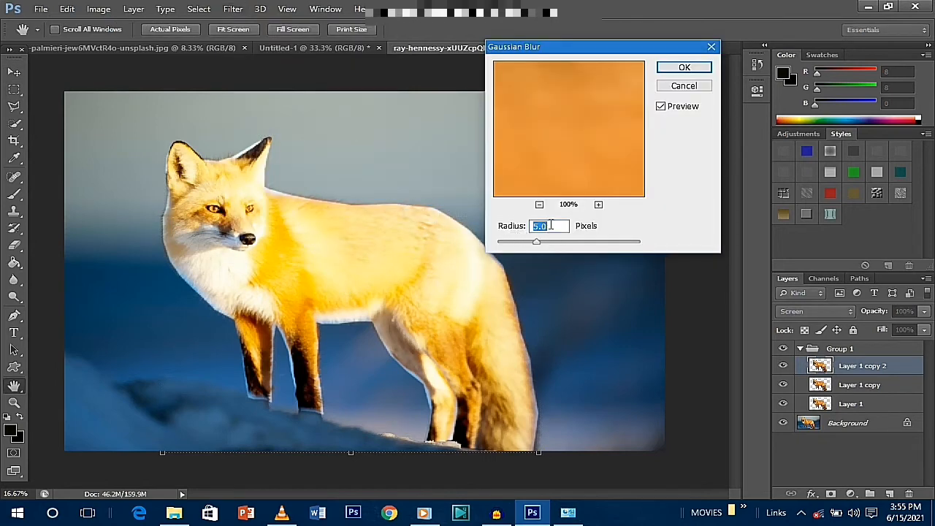
{"action": "type", "text": "150"}
{"action": "left_click", "coordinate": [684, 66]}
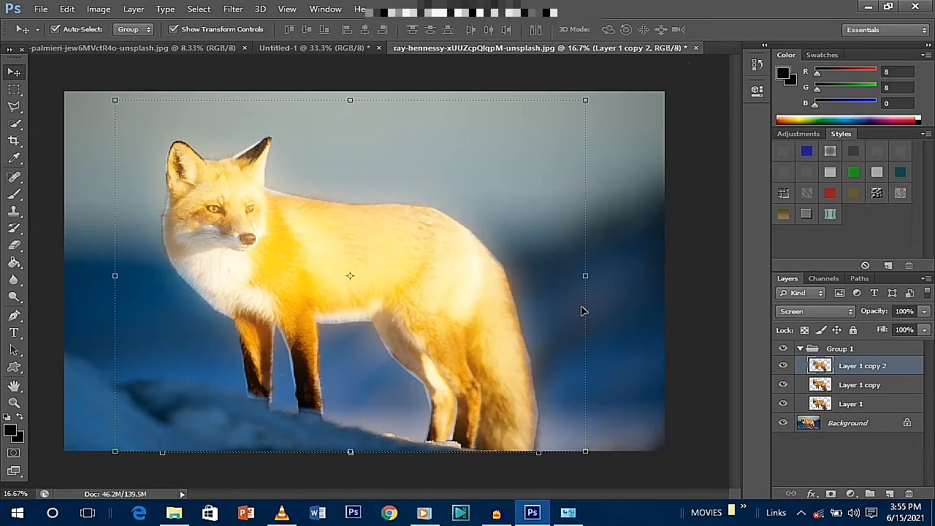
Duplicate the 150-pixel blurred fox layer, apply a 300-pixel Gaussian Blur to the new copy and compare the glow with it hidden and shown.
{"action": "key", "text": "ctrl+j"}
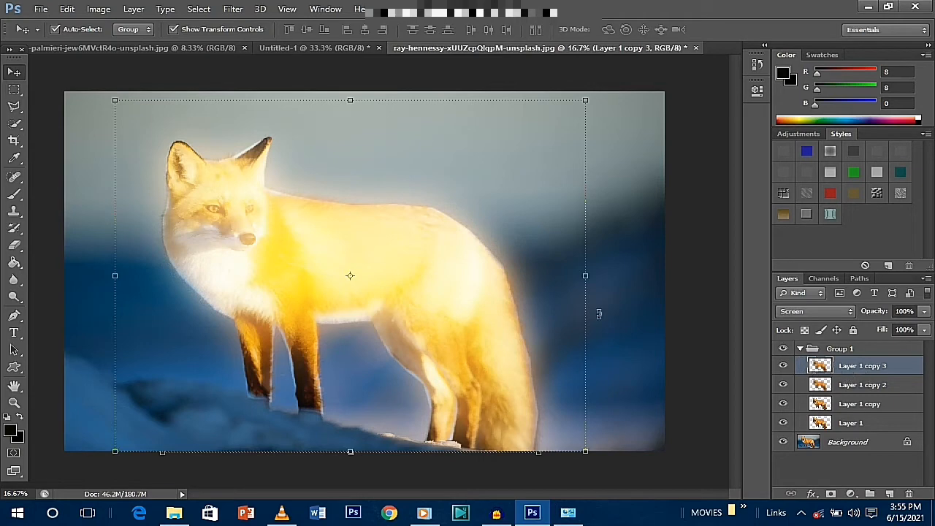
{"action": "left_click", "coordinate": [232, 10]}
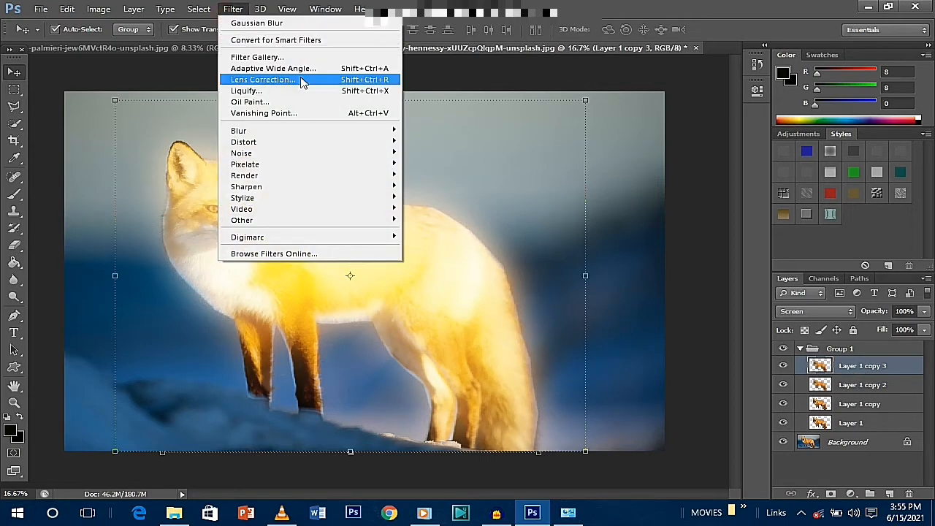
{"action": "mouse_move", "coordinate": [314, 131]}
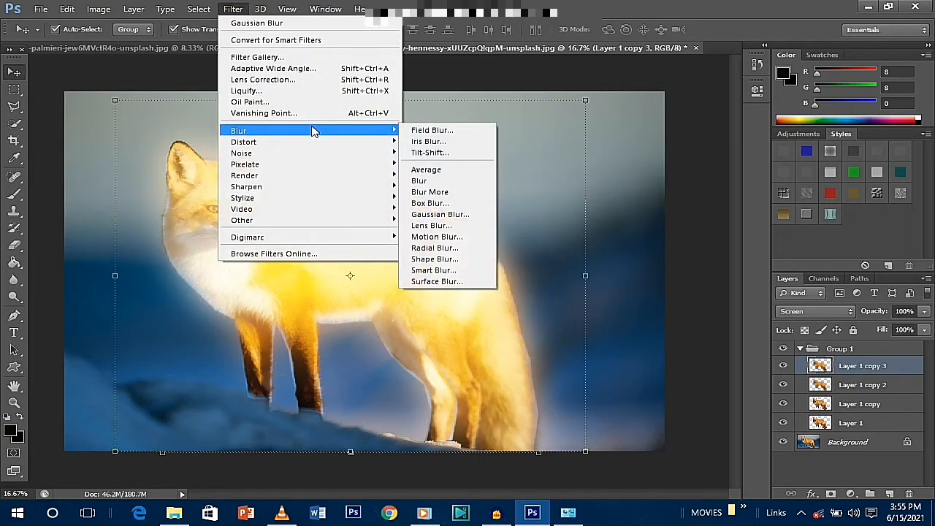
{"action": "left_click", "coordinate": [476, 214]}
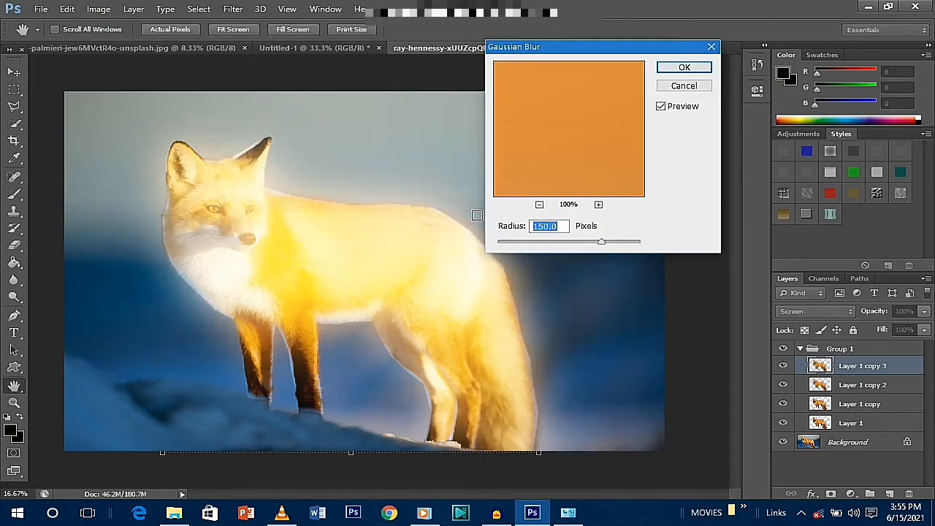
{"action": "key", "text": "BackSpace"}
{"action": "type", "text": "300"}
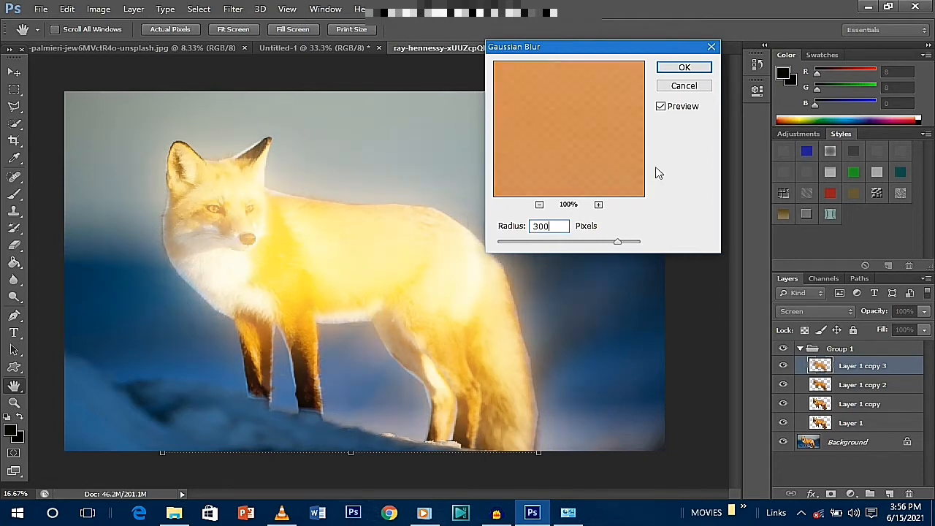
{"action": "left_click", "coordinate": [683, 68]}
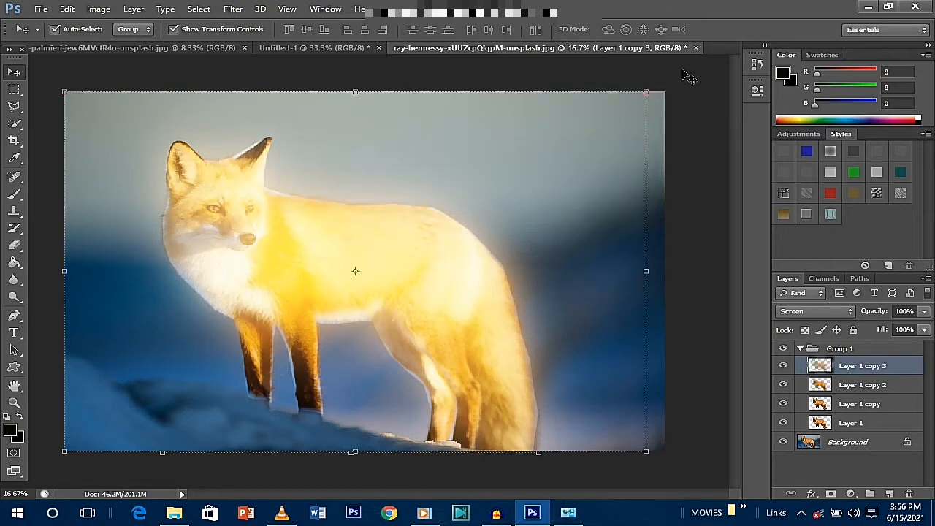
{"action": "left_click", "coordinate": [784, 367]}
{"action": "left_click", "coordinate": [784, 367]}
Duplicate the 300-pixel blurred fox layer, collapse the group and toggle the group's visibility to compare the overall glow.
{"action": "key", "text": "ctrl+j"}
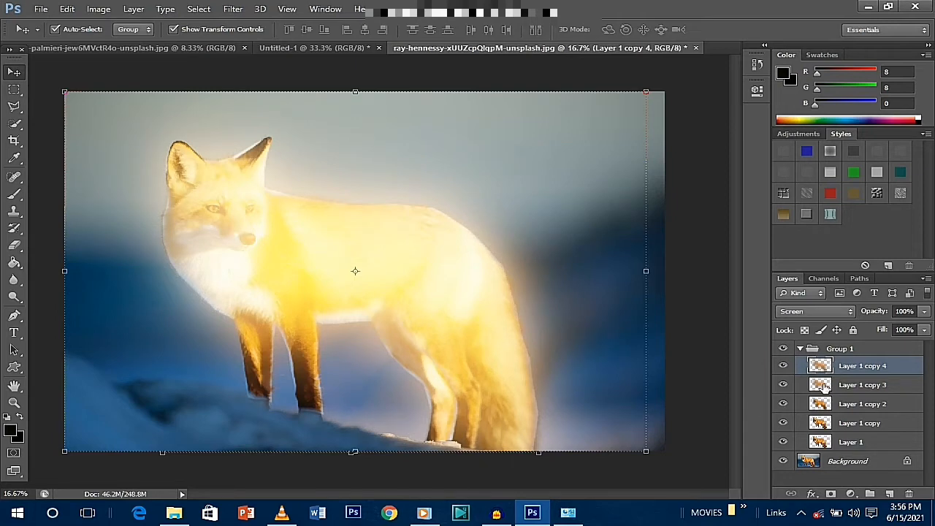
{"action": "left_click", "coordinate": [799, 349]}
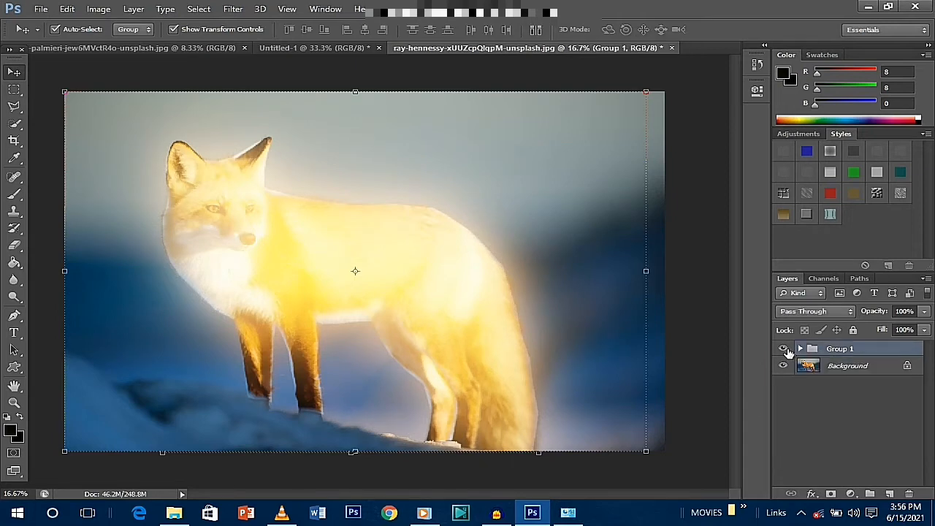
{"action": "left_click", "coordinate": [784, 349]}
{"action": "left_click", "coordinate": [784, 349]}
Add a Hue/Saturation adjustment layer above the fox group and clip it to that group.
{"action": "left_click", "coordinate": [845, 369]}
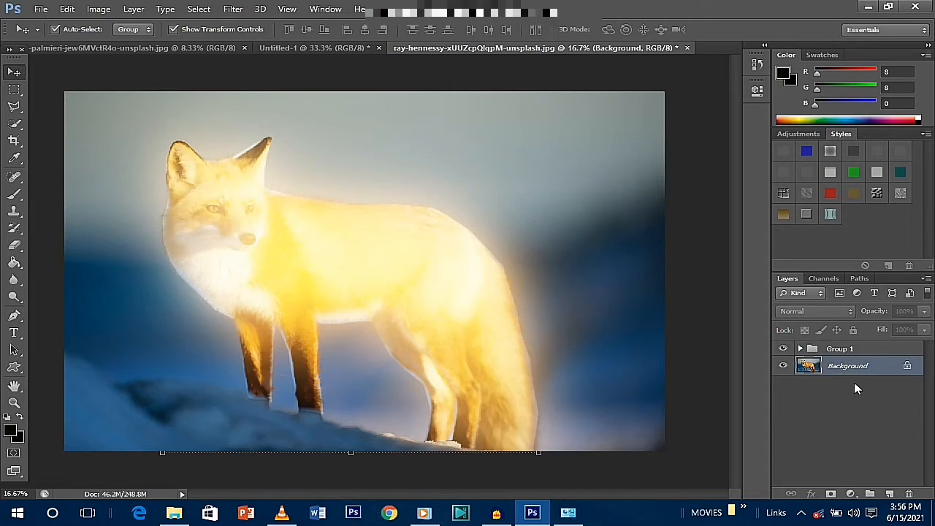
{"action": "left_click", "coordinate": [848, 351]}
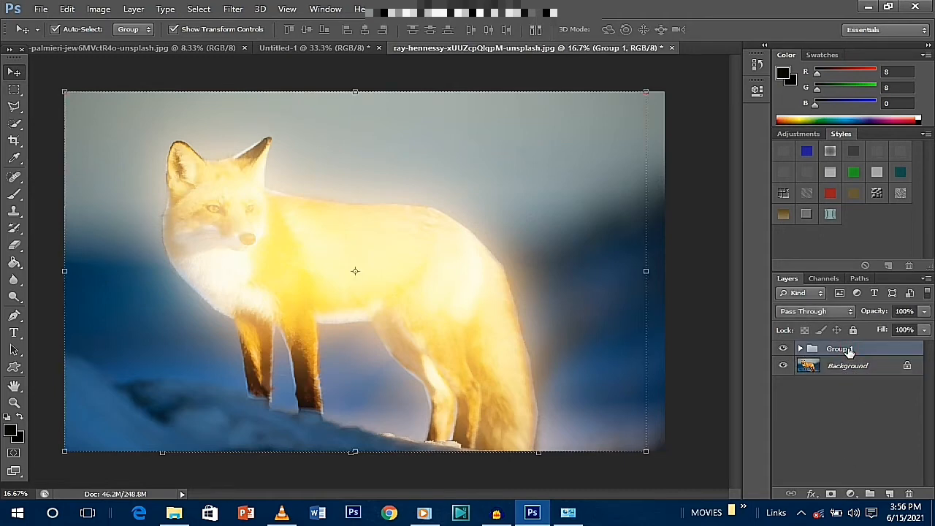
{"action": "left_click", "coordinate": [851, 495]}
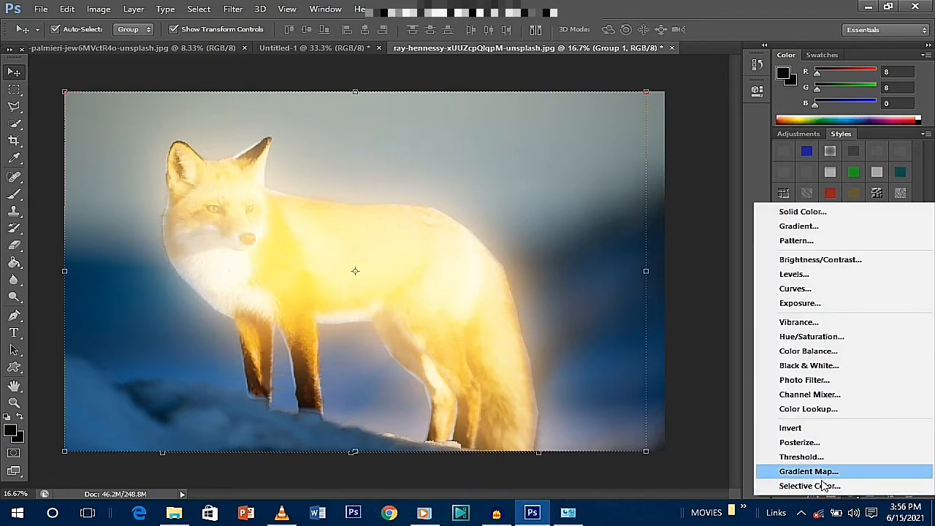
{"action": "left_click", "coordinate": [833, 340]}
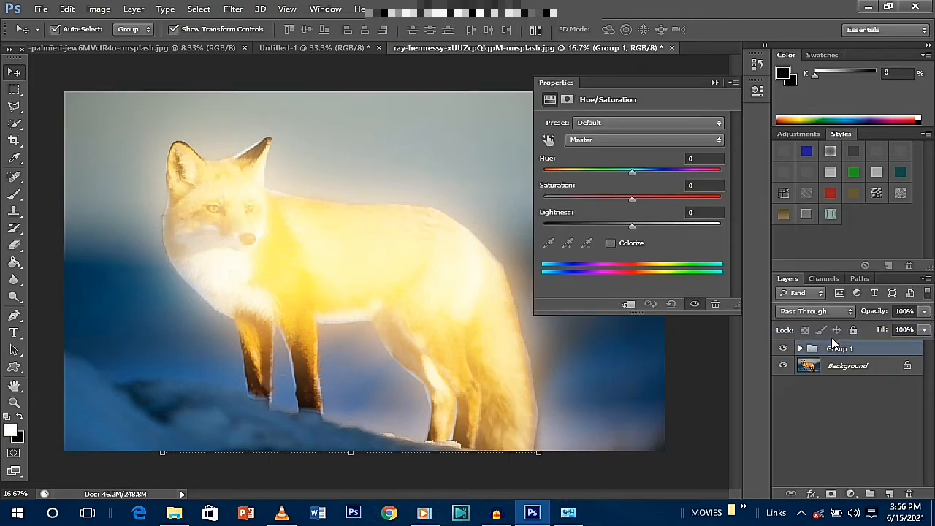
{"action": "left_click", "coordinate": [629, 306]}
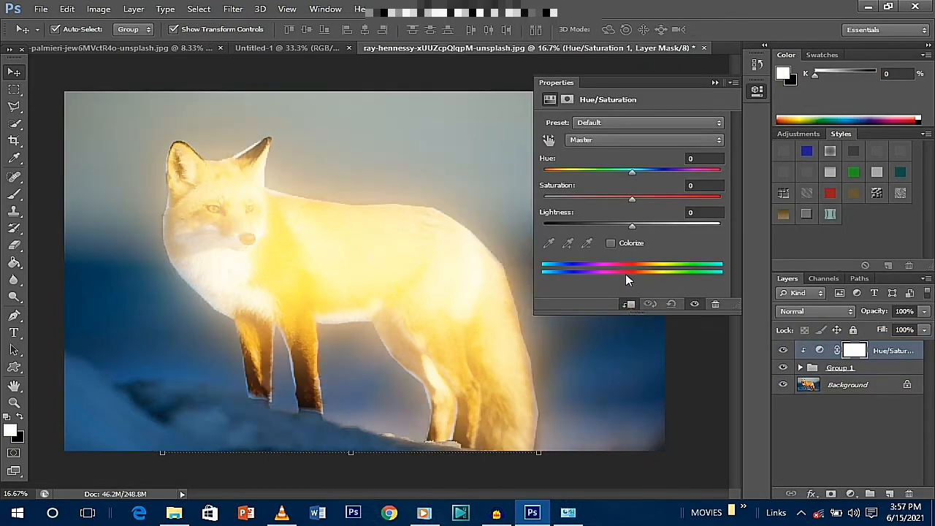
Colorize the fox glow green in the Hue/Saturation adjustment with a hue of 116 and a saturation of 70.
{"action": "left_click", "coordinate": [610, 244]}
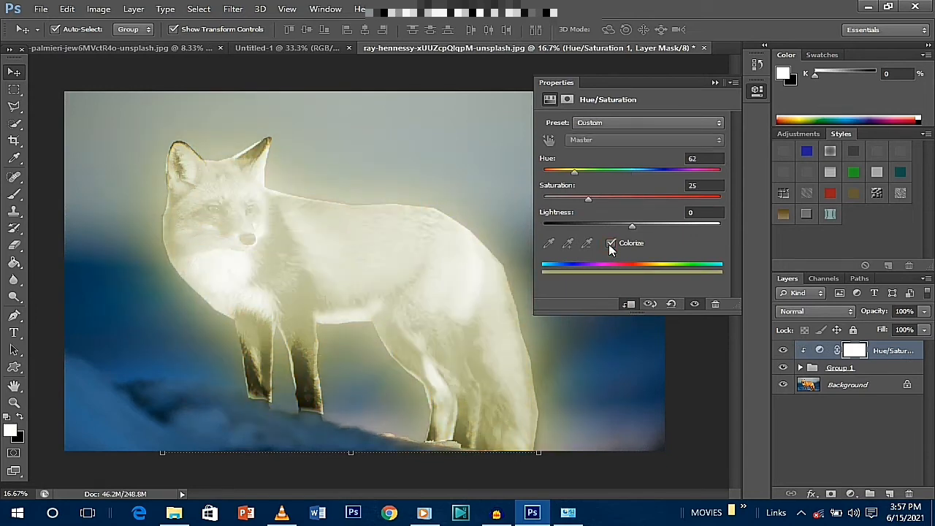
{"action": "left_click_drag", "start_coordinate": [588, 197], "coordinate": [686, 204]}
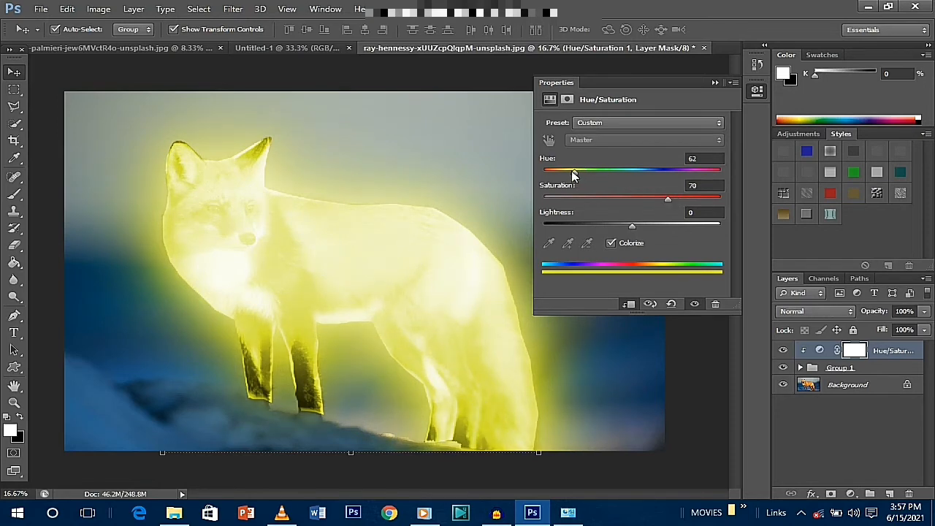
{"action": "left_click_drag", "start_coordinate": [574, 174], "coordinate": [601, 179]}
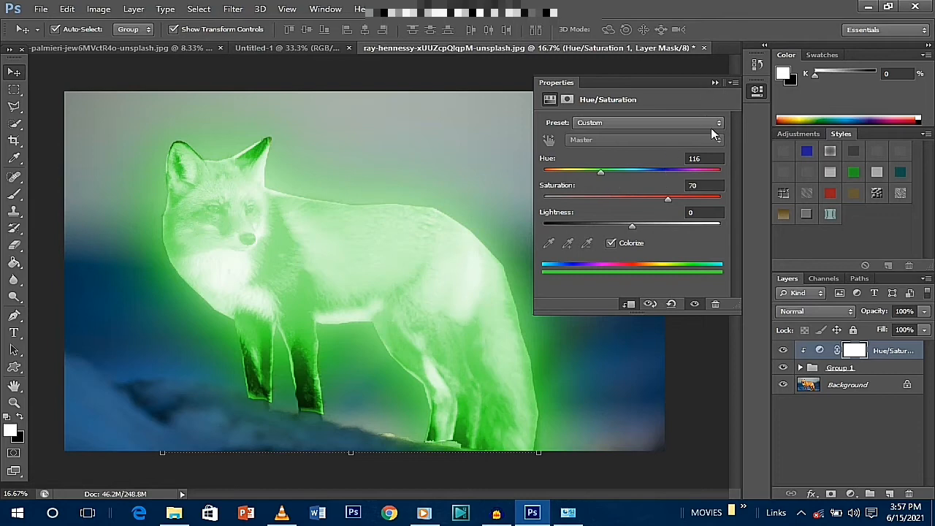
{"action": "left_click", "coordinate": [756, 93]}
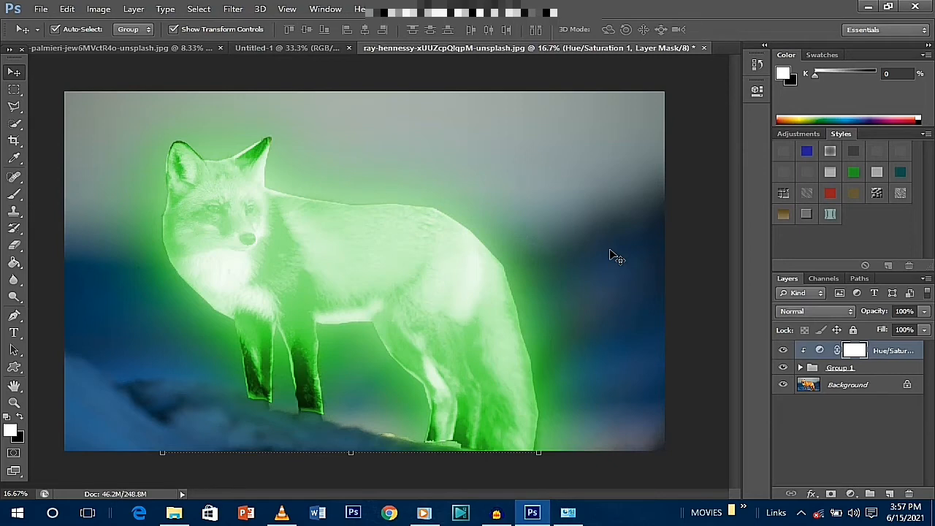
Compare the glow with its layers hidden, and darken the Background with an Exposure adjustment above it: exposure -1.10, gamma correction 0.54.
{"action": "left_click", "coordinate": [865, 385]}
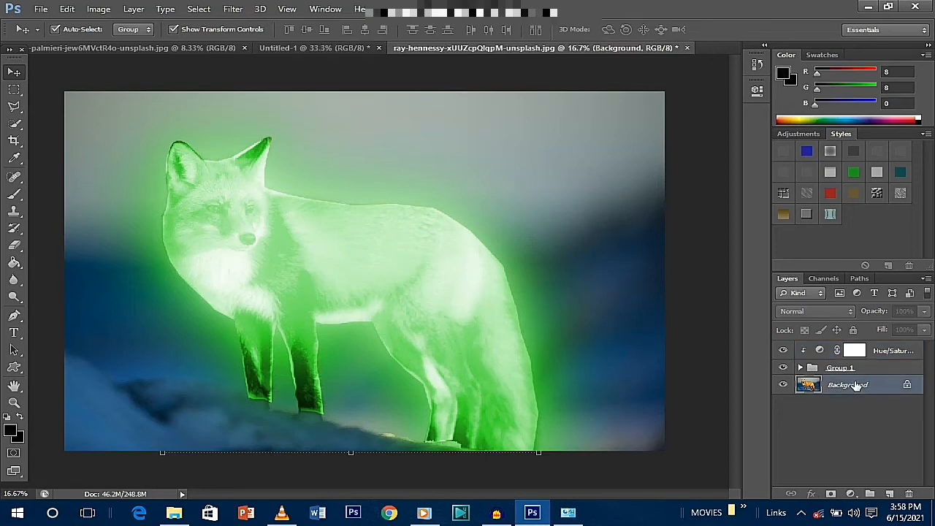
{"action": "left_click", "coordinate": [782, 352]}
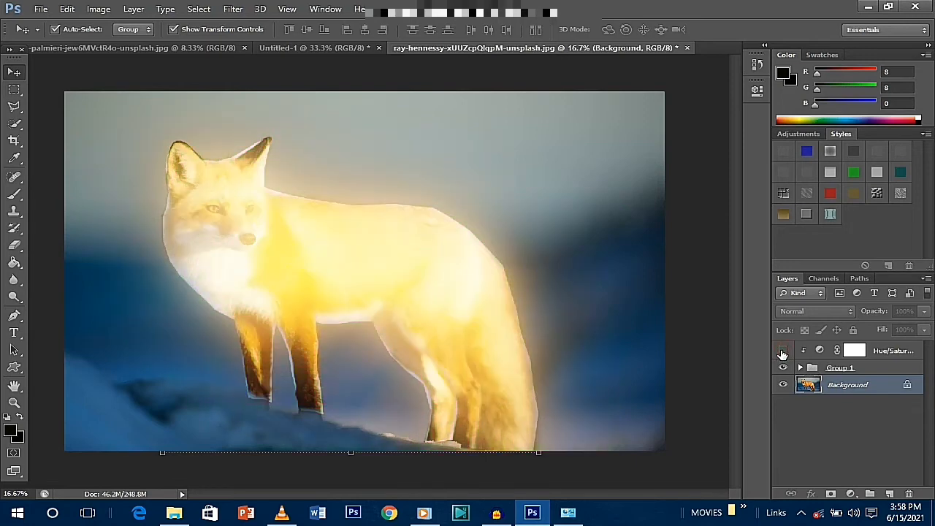
{"action": "left_click", "coordinate": [782, 352]}
{"action": "left_click", "coordinate": [781, 368]}
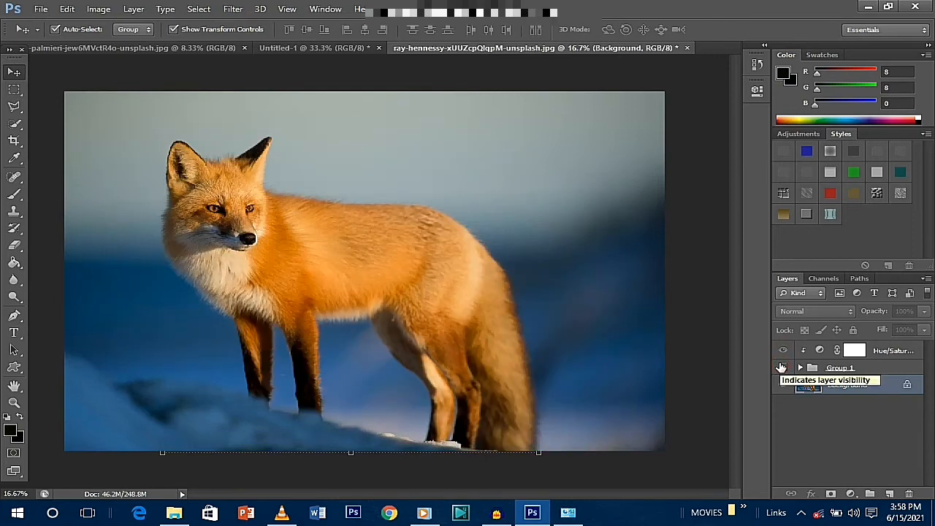
{"action": "left_click", "coordinate": [781, 368]}
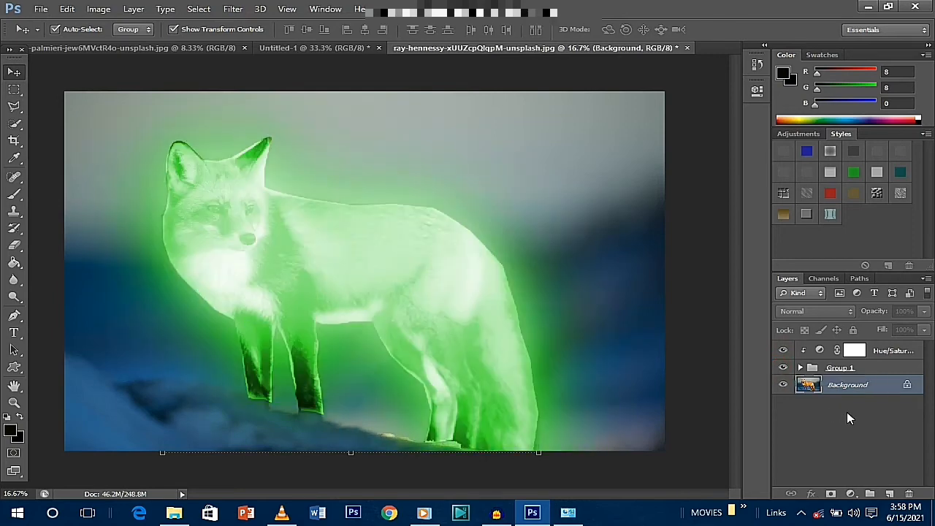
{"action": "left_click", "coordinate": [849, 494]}
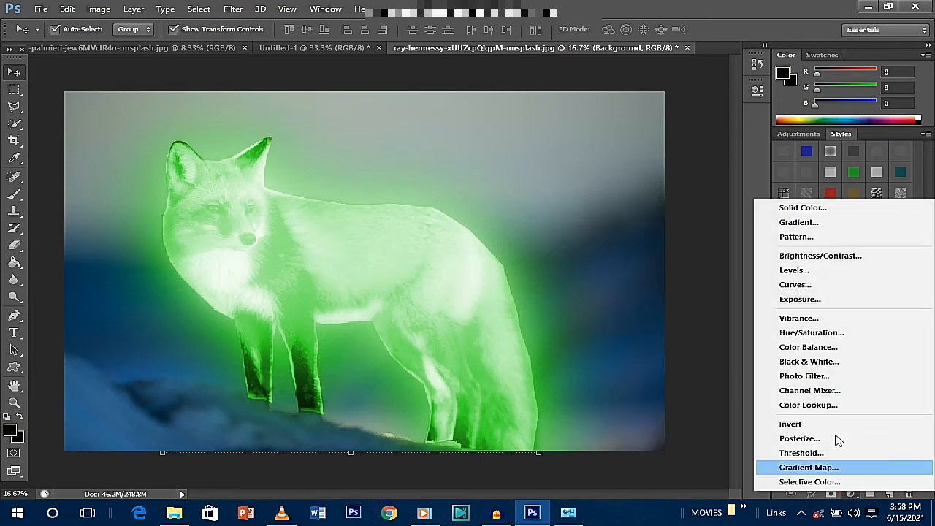
{"action": "left_click", "coordinate": [824, 307]}
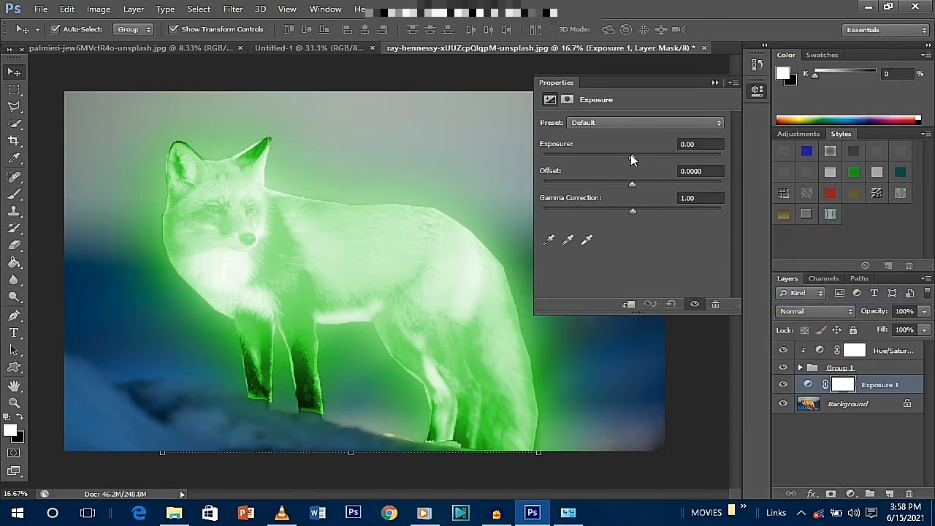
{"action": "left_click_drag", "start_coordinate": [630, 156], "coordinate": [624, 156]}
{"action": "left_click_drag", "start_coordinate": [619, 156], "coordinate": [617, 156]}
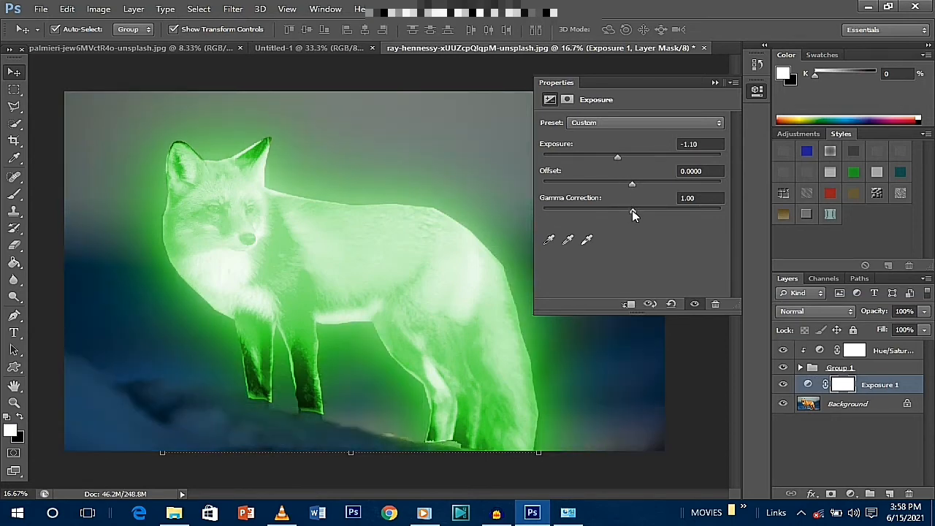
{"action": "left_click_drag", "start_coordinate": [632, 211], "coordinate": [662, 209]}
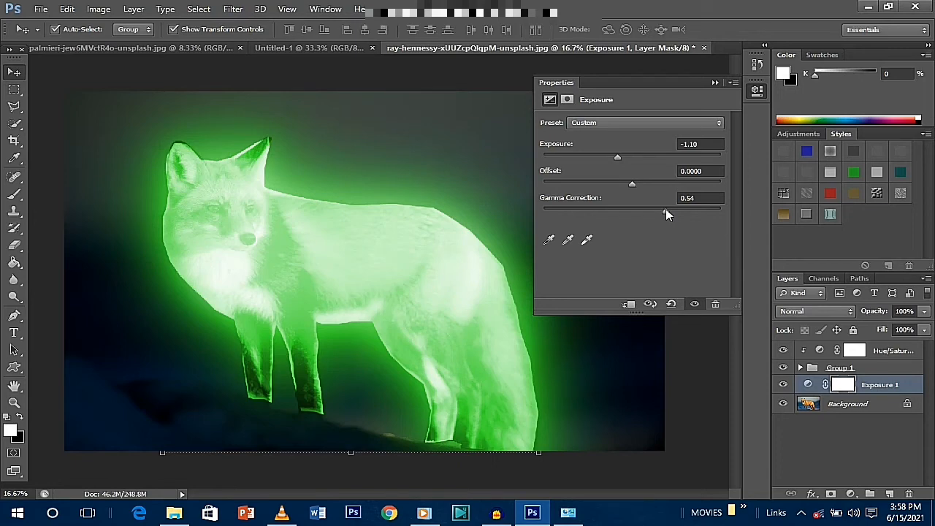
{"action": "left_click", "coordinate": [715, 83]}
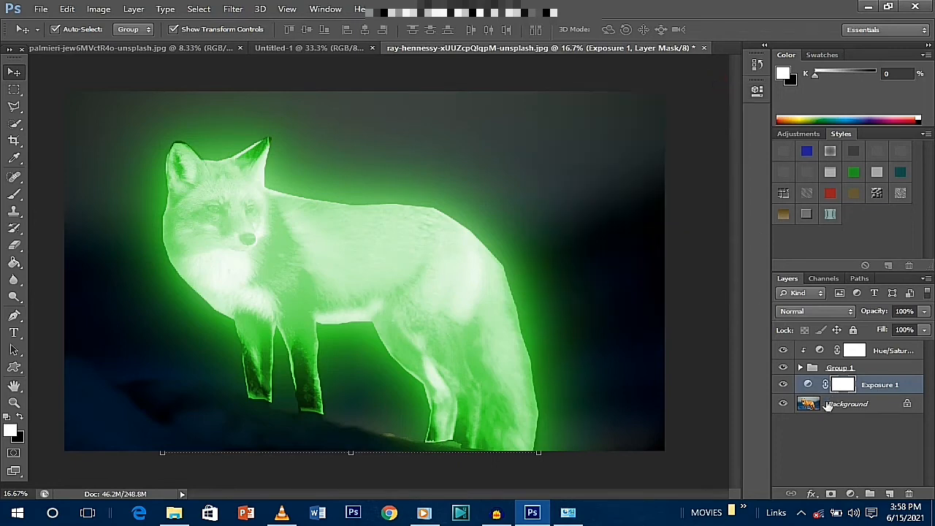
Check the fox group's layers and compare the background with the Exposure adjustment hidden and shown.
{"action": "left_click", "coordinate": [800, 369]}
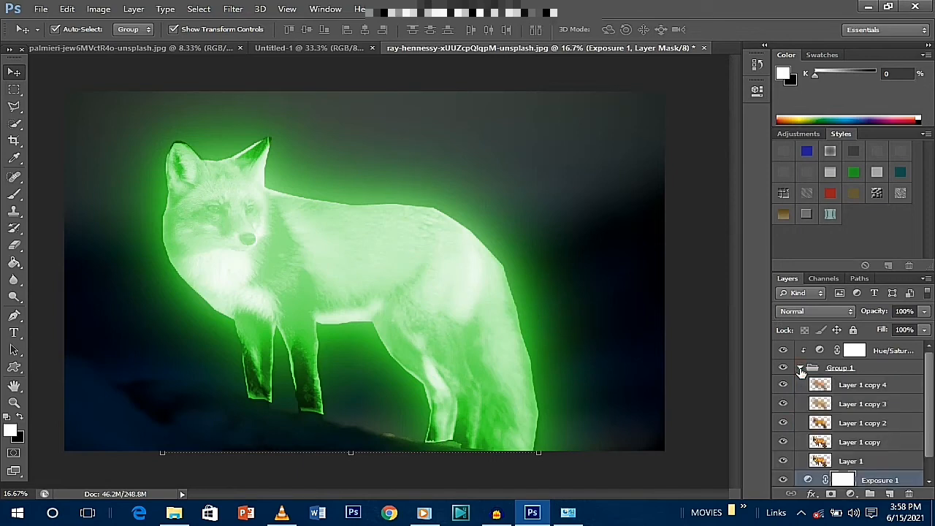
{"action": "left_click", "coordinate": [800, 368]}
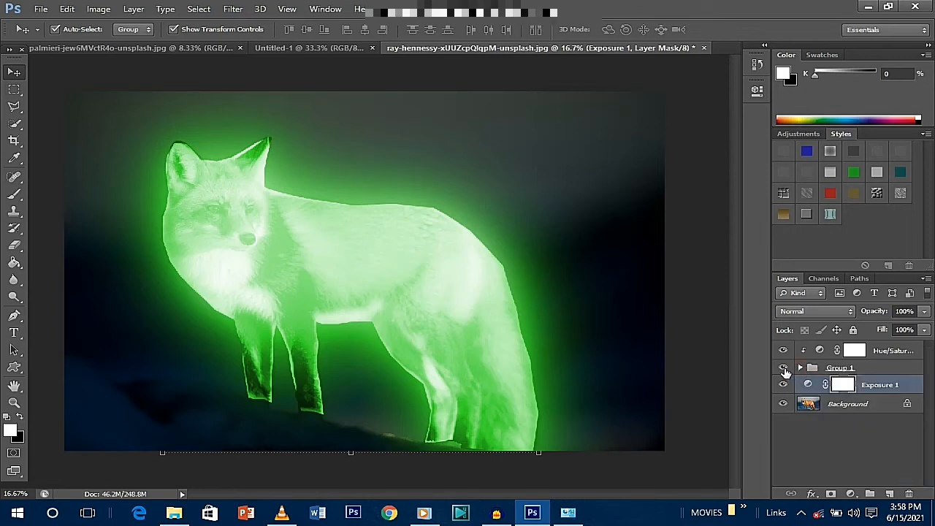
{"action": "left_click", "coordinate": [783, 385]}
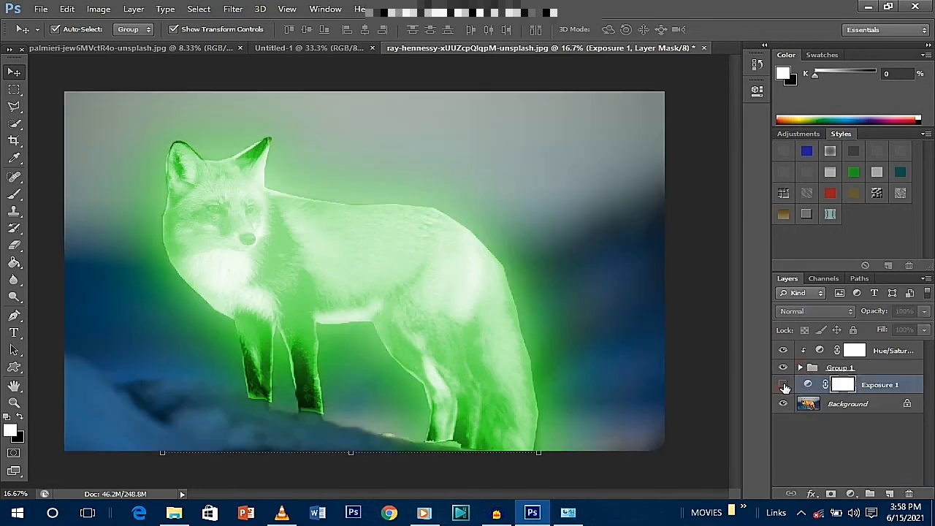
{"action": "left_click", "coordinate": [784, 386]}
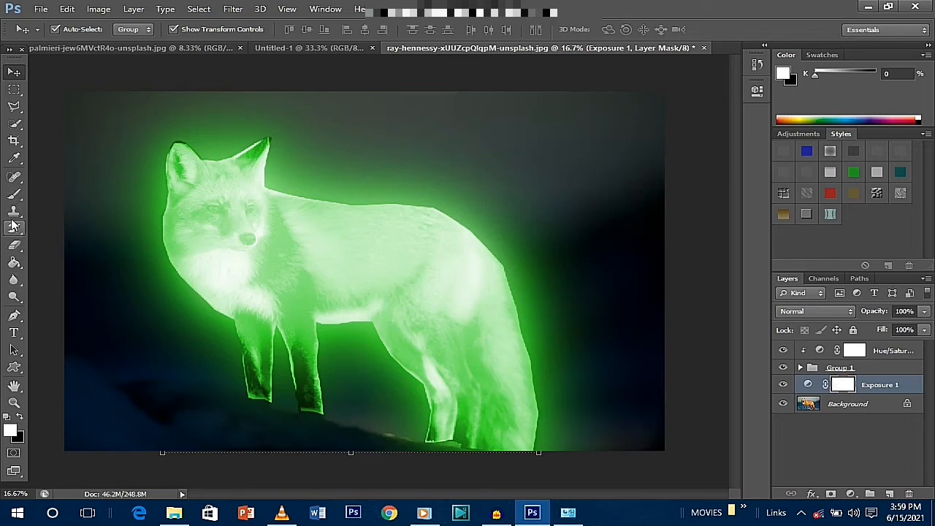
Paint pure black (000000) on the Exposure mask with a 170-pixel brush along the ridge beneath the fox's feet.
{"action": "left_click", "coordinate": [14, 197]}
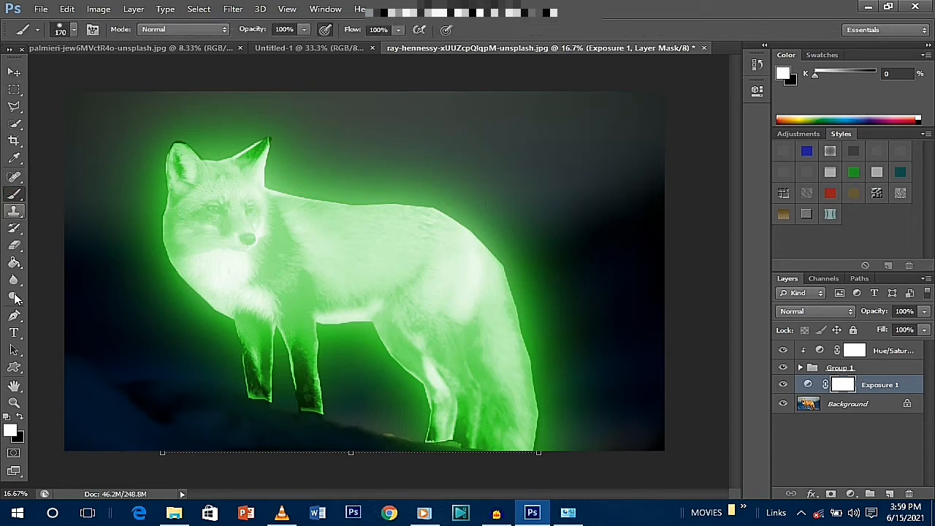
{"action": "left_click", "coordinate": [19, 416]}
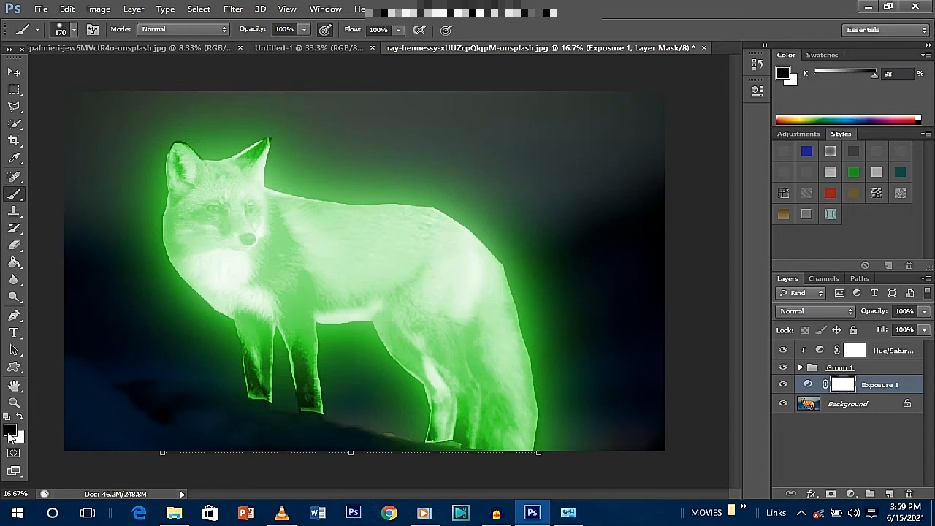
{"action": "left_click", "coordinate": [10, 432]}
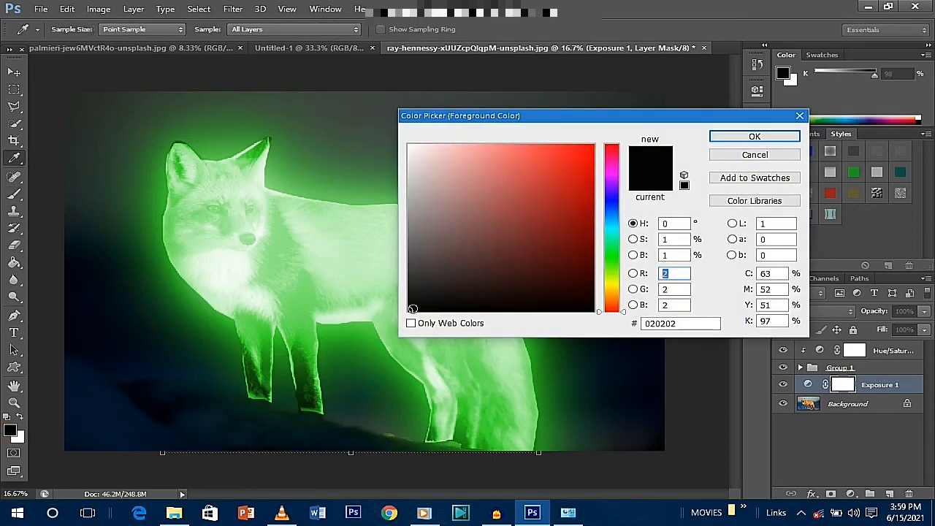
{"action": "left_click_drag", "start_coordinate": [413, 309], "coordinate": [409, 315]}
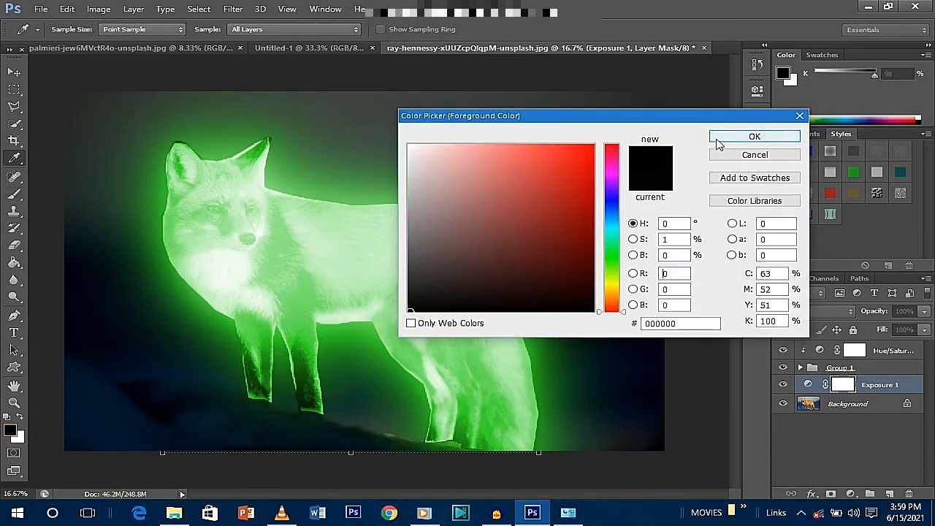
{"action": "left_click", "coordinate": [717, 137]}
{"action": "key", "text": "b"}
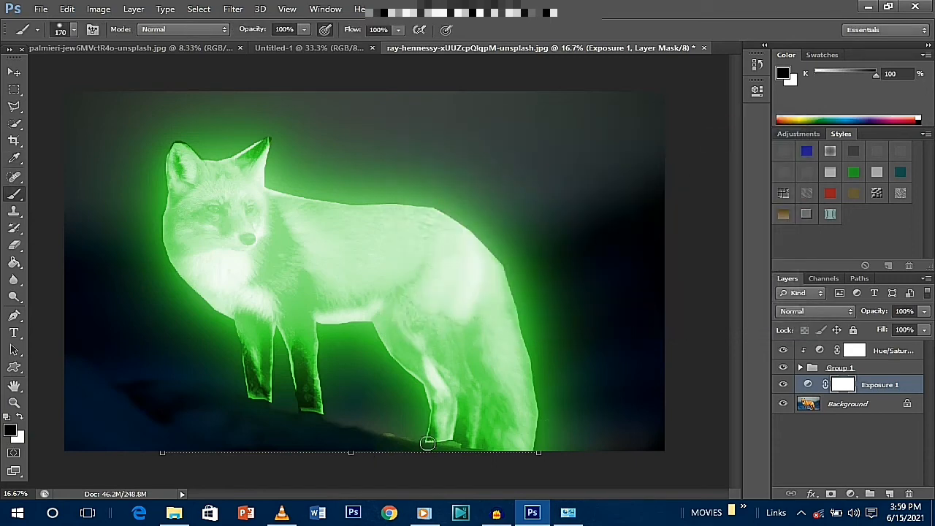
{"action": "mouse_move", "coordinate": [429, 443]}
{"action": "left_mouse_down"}
{"action": "mouse_move", "coordinate": [271, 407]}
{"action": "mouse_move", "coordinate": [211, 383]}
{"action": "mouse_move", "coordinate": [125, 379]}
{"action": "left_mouse_up"}
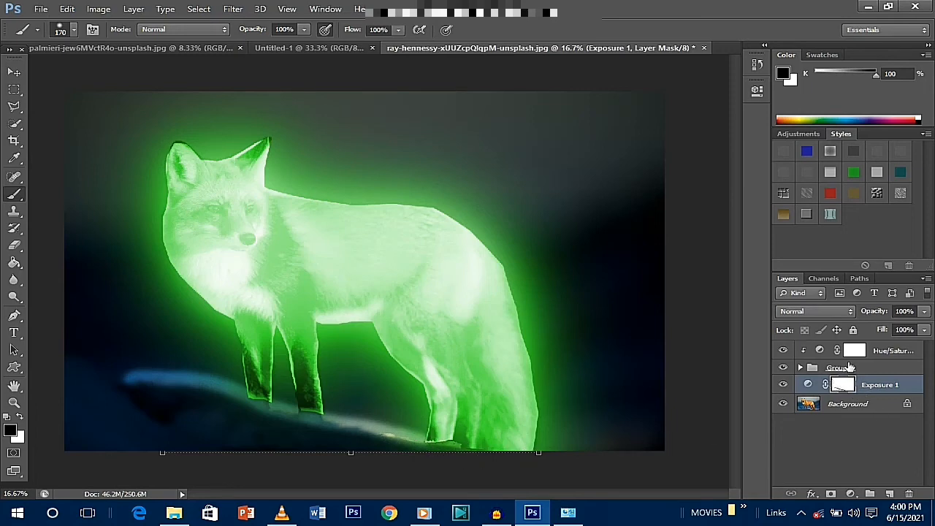
Duplicate the clipped Hue/Saturation adjustment and place the copy between the fox group and the Exposure adjustment.
{"action": "left_click", "coordinate": [877, 350]}
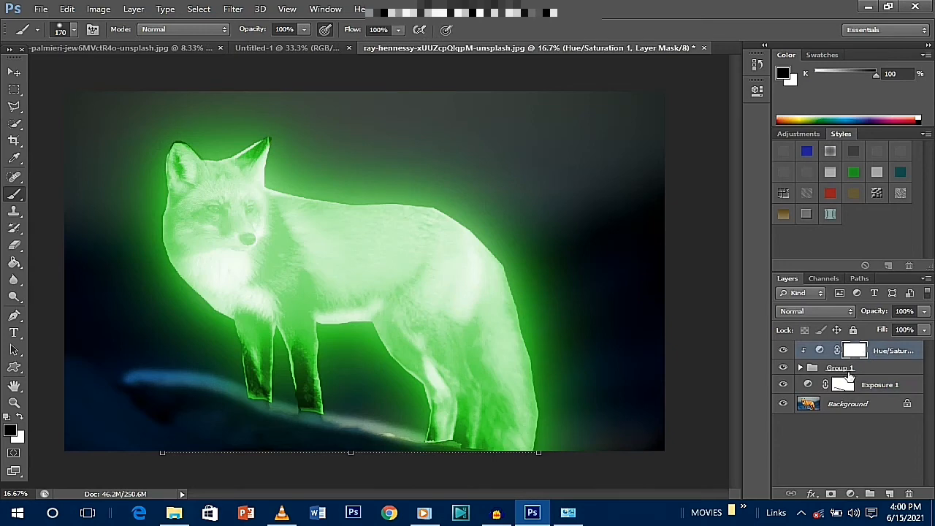
{"action": "key", "text": "ctrl+j"}
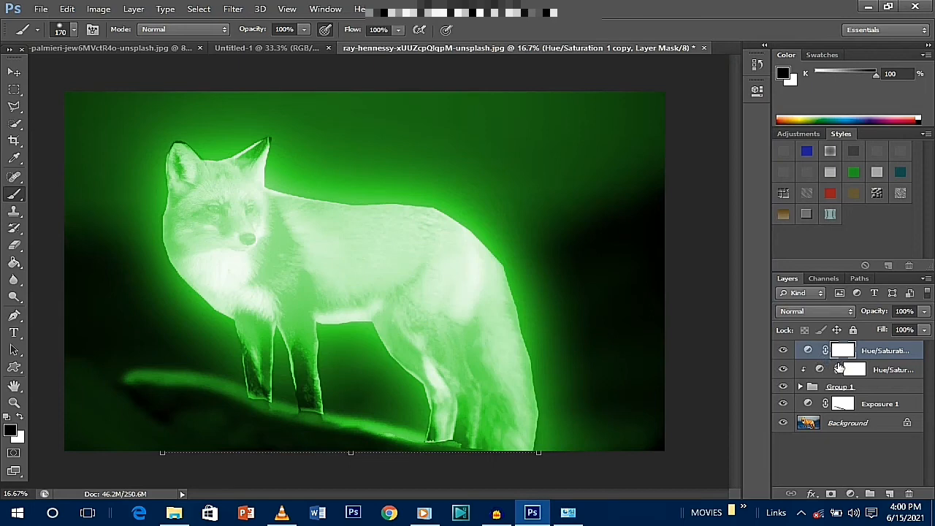
{"action": "left_click_drag", "start_coordinate": [866, 351], "coordinate": [870, 395]}
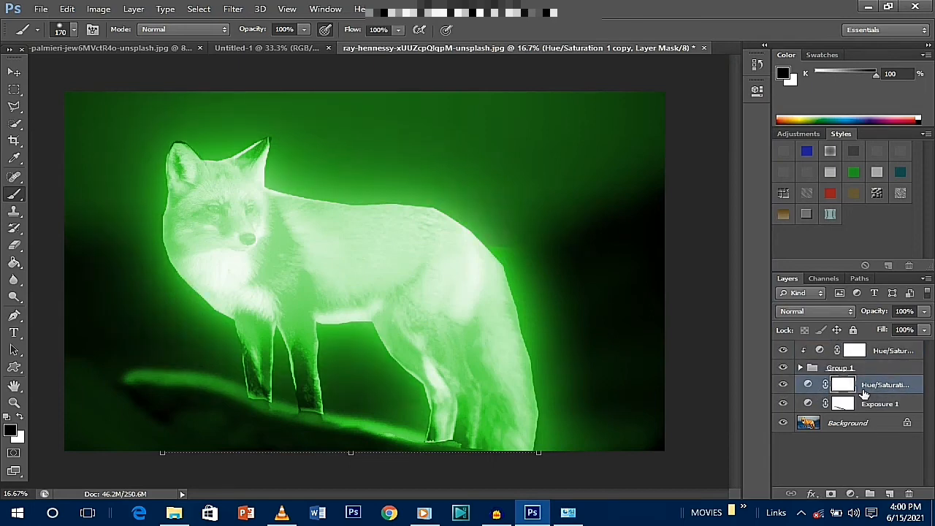
Set the Hue/Saturation copy's blend mode to Screen and invert its layer mask to black.
{"action": "left_click", "coordinate": [849, 313]}
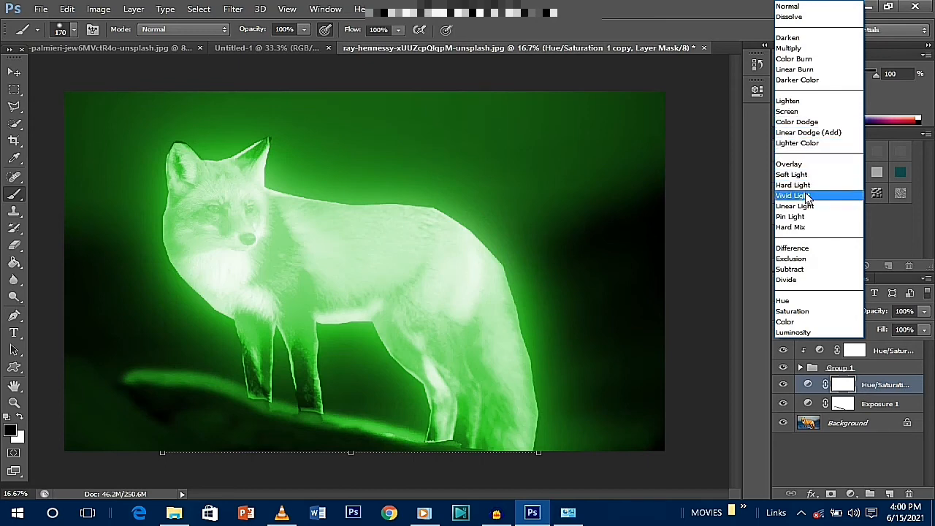
{"action": "left_click", "coordinate": [801, 112]}
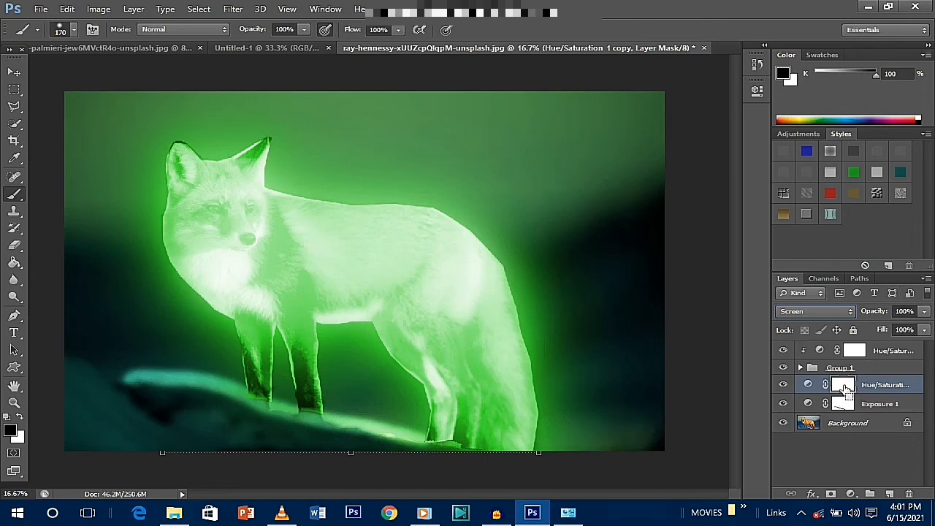
{"action": "key", "text": "ctrl+i"}
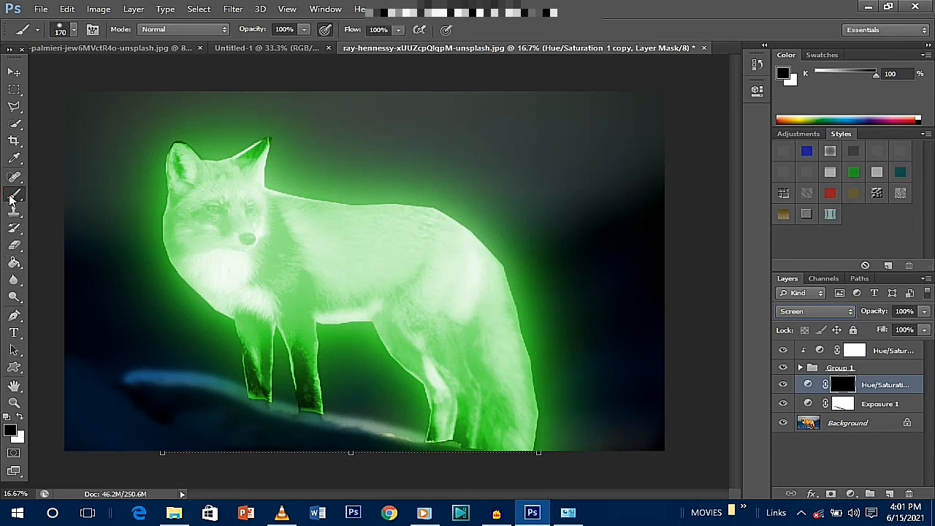
Paint white (ffffff) on the Hue/Saturation copy's mask along the ridge beneath the fox to add green reflected light.
{"action": "left_click", "coordinate": [20, 416]}
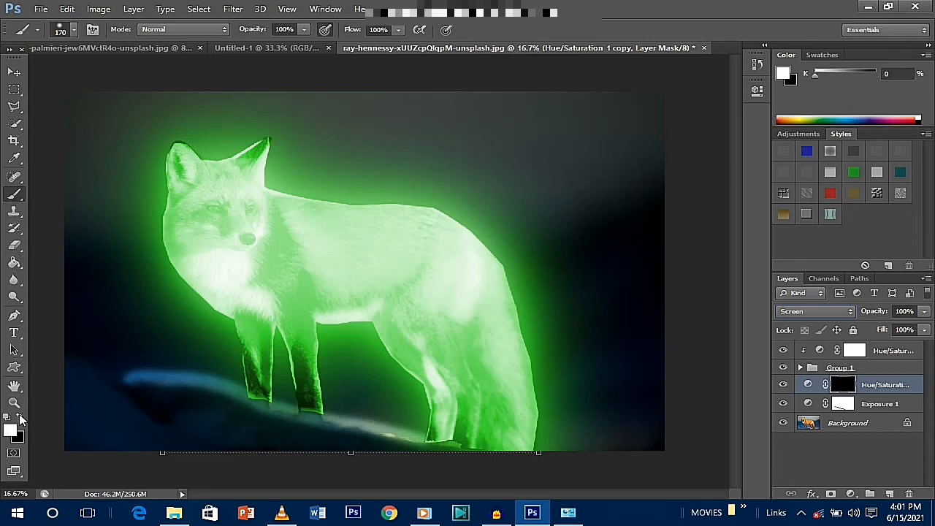
{"action": "left_click", "coordinate": [11, 430]}
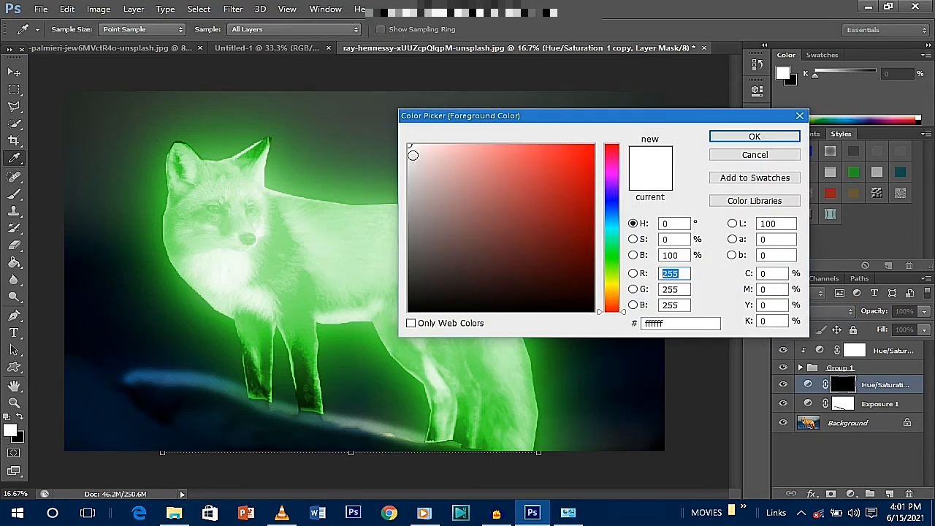
{"action": "left_click", "coordinate": [754, 137]}
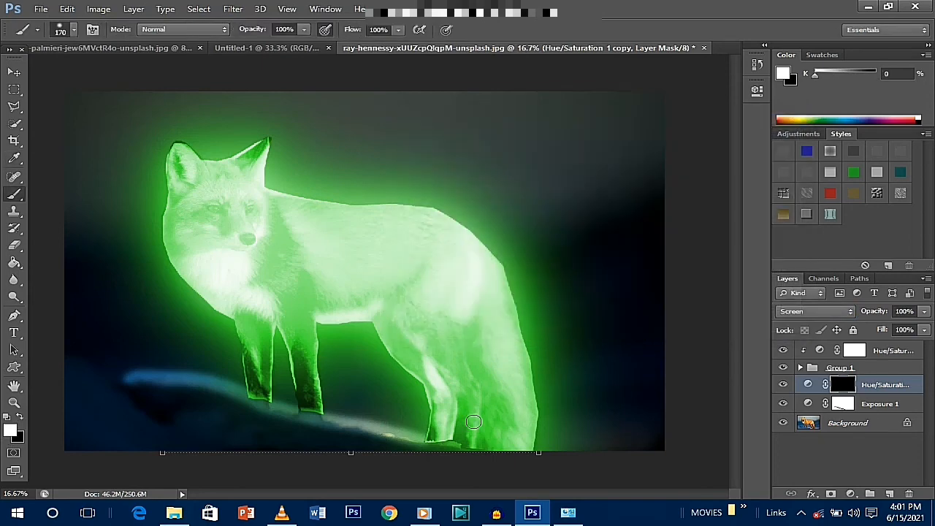
{"action": "mouse_move", "coordinate": [445, 445]}
{"action": "left_mouse_down"}
{"action": "mouse_move", "coordinate": [445, 444]}
{"action": "mouse_move", "coordinate": [191, 382]}
{"action": "mouse_move", "coordinate": [124, 378]}
{"action": "mouse_move", "coordinate": [165, 376]}
{"action": "mouse_move", "coordinate": [418, 436]}
{"action": "mouse_move", "coordinate": [210, 387]}
{"action": "mouse_move", "coordinate": [102, 389]}
{"action": "mouse_move", "coordinate": [138, 376]}
{"action": "mouse_move", "coordinate": [108, 381]}
{"action": "left_mouse_up"}
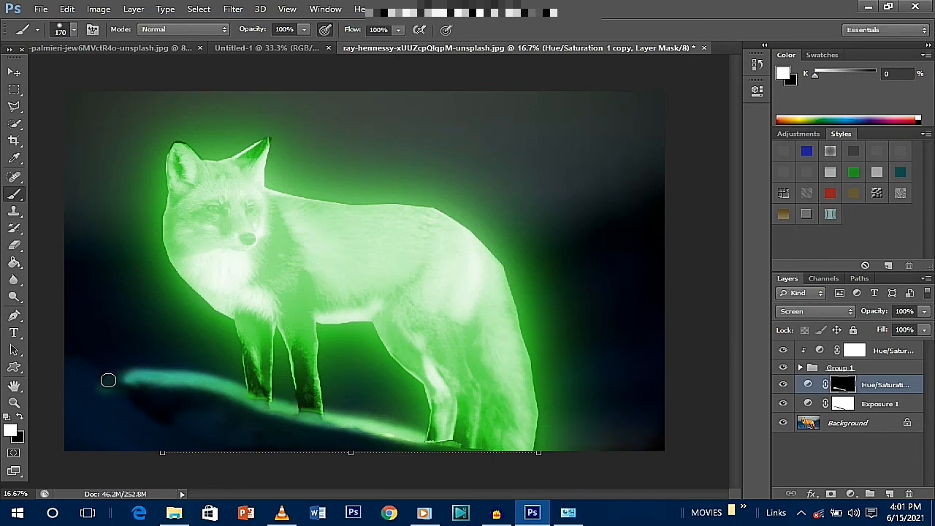
{"action": "key", "text": "ctrl+minus"}
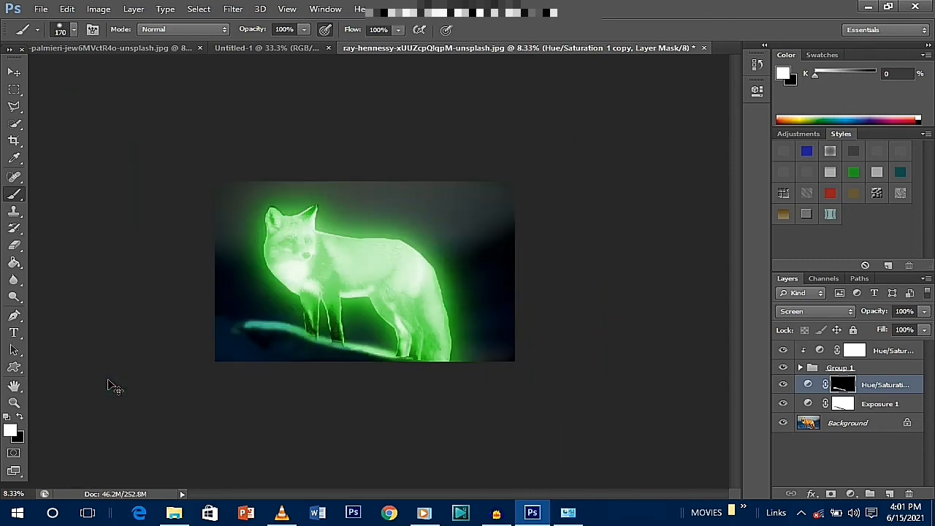
{"action": "key", "text": "ctrl+plus"}
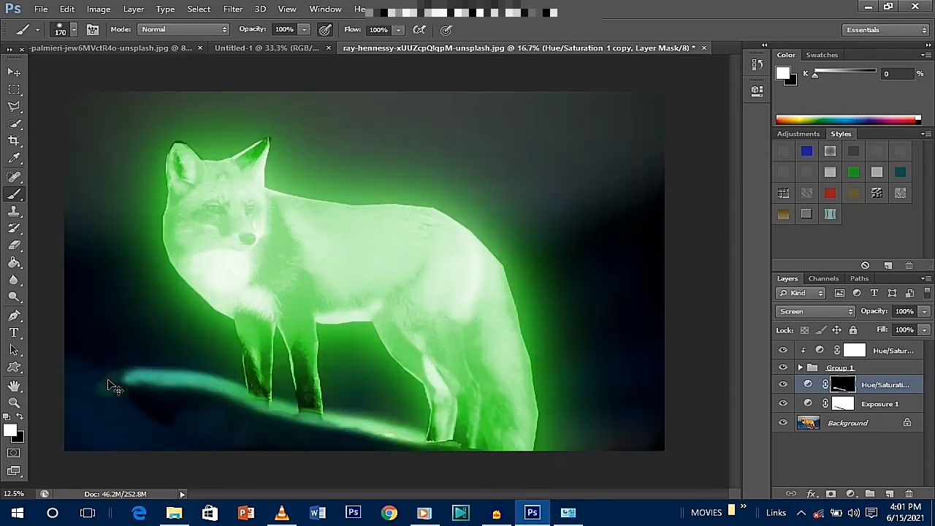
{"action": "key", "text": "ctrl+minus"}
{"action": "key", "text": "ctrl+plus"}
{"action": "mouse_move", "coordinate": [399, 442]}
{"action": "left_mouse_down"}
{"action": "mouse_move", "coordinate": [292, 428]}
{"action": "mouse_move", "coordinate": [221, 398]}
{"action": "mouse_move", "coordinate": [138, 394]}
{"action": "left_mouse_up"}
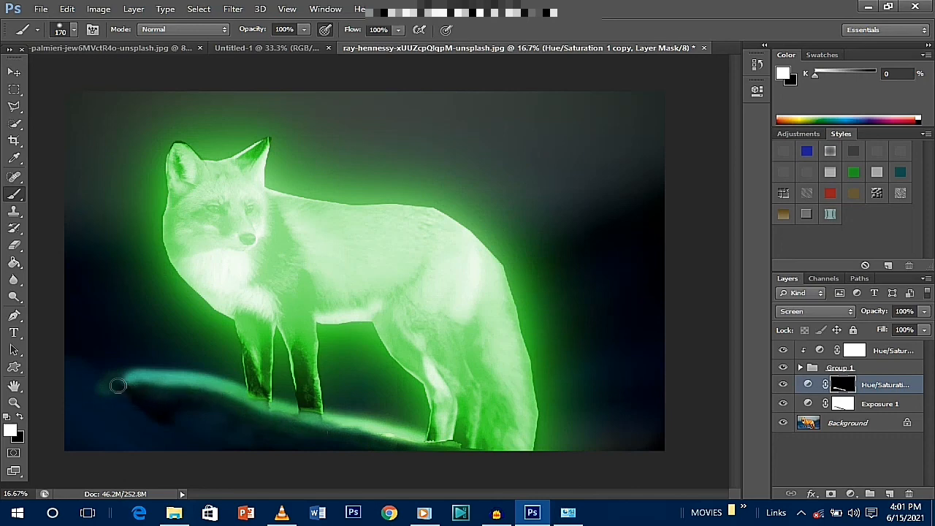
{"action": "mouse_move", "coordinate": [208, 402]}
{"action": "left_mouse_down"}
{"action": "mouse_move", "coordinate": [409, 446]}
{"action": "mouse_move", "coordinate": [276, 417]}
{"action": "left_mouse_up"}
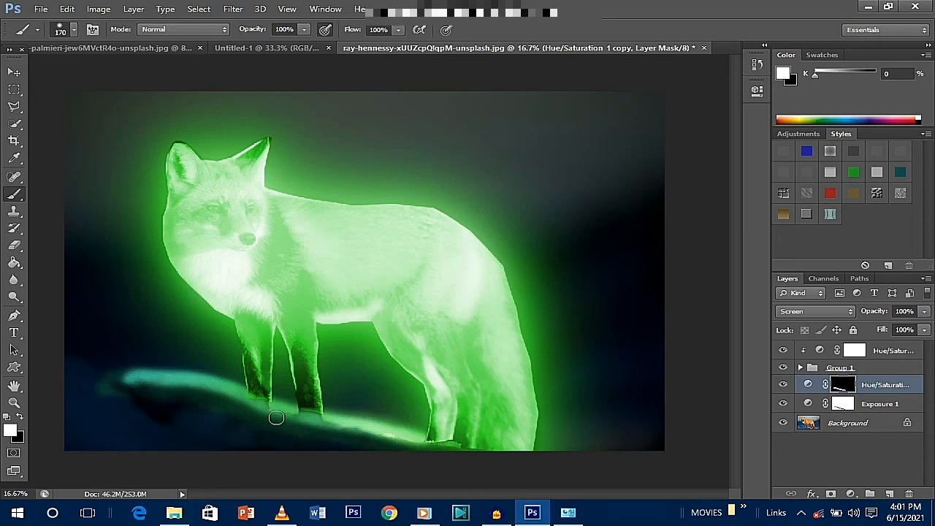
{"action": "key", "text": "ctrl+plus"}
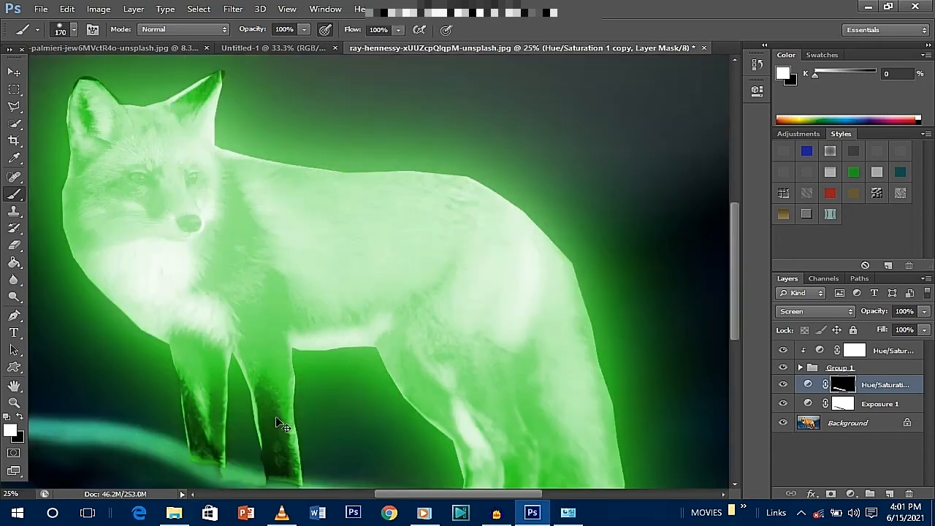
{"action": "key", "text": "ctrl+minus"}
{"action": "key", "text": "ctrl+minus"}
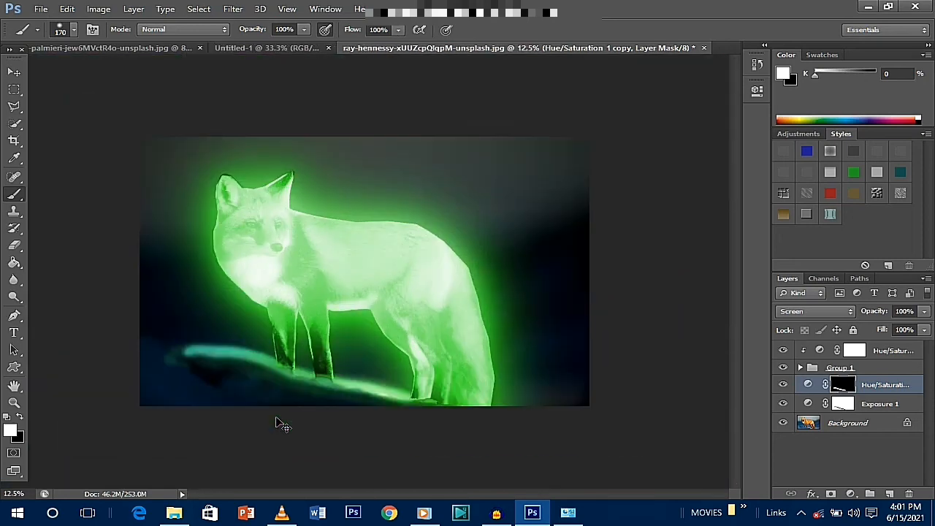
{"action": "key", "text": "ctrl+plus"}
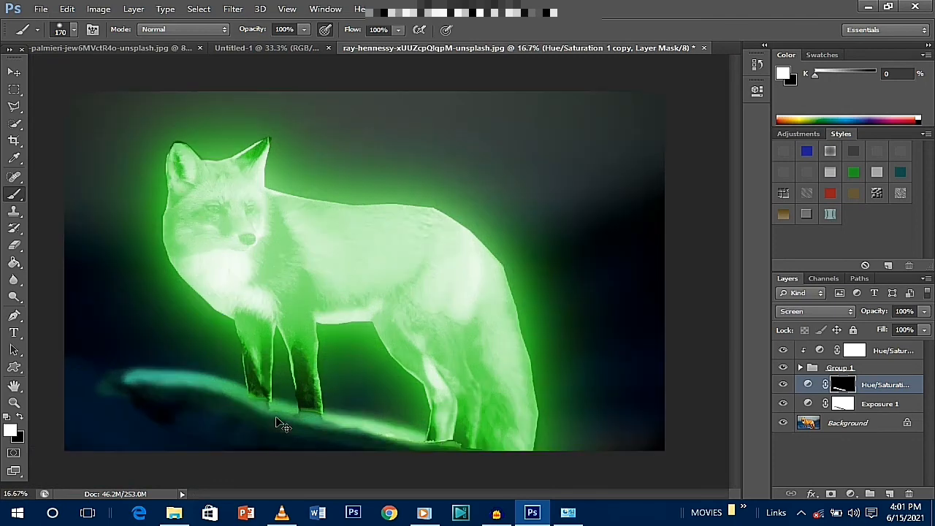
{"action": "key", "text": "ctrl+minus"}
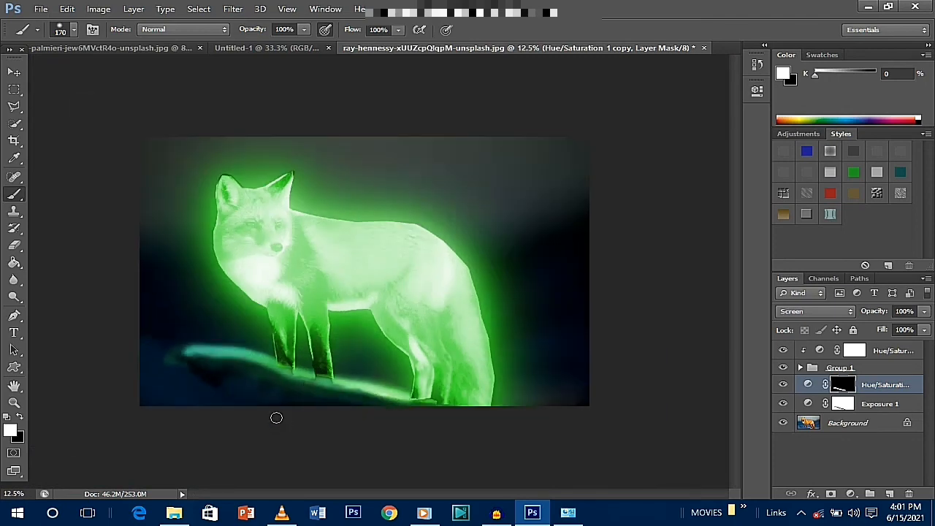